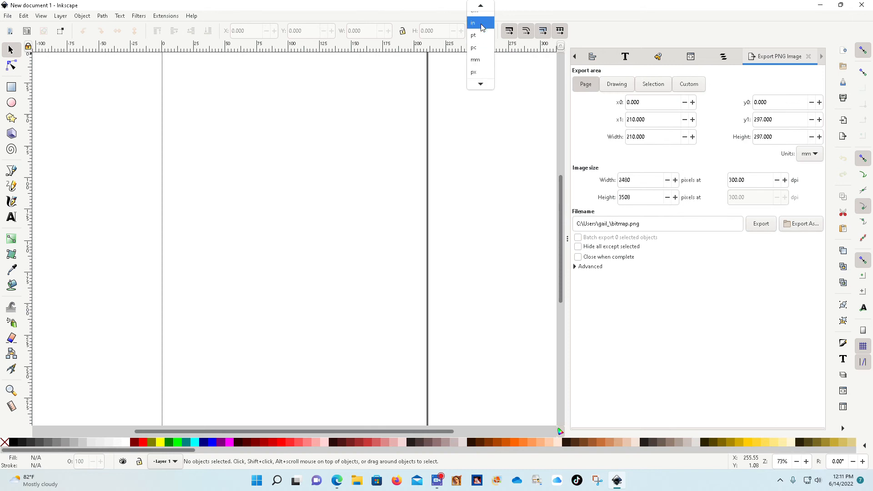
- Switch the measurement units and the document's display units to inches, and set the page size to US Letter, 8.5 x 11.0 in
click(476, 22)
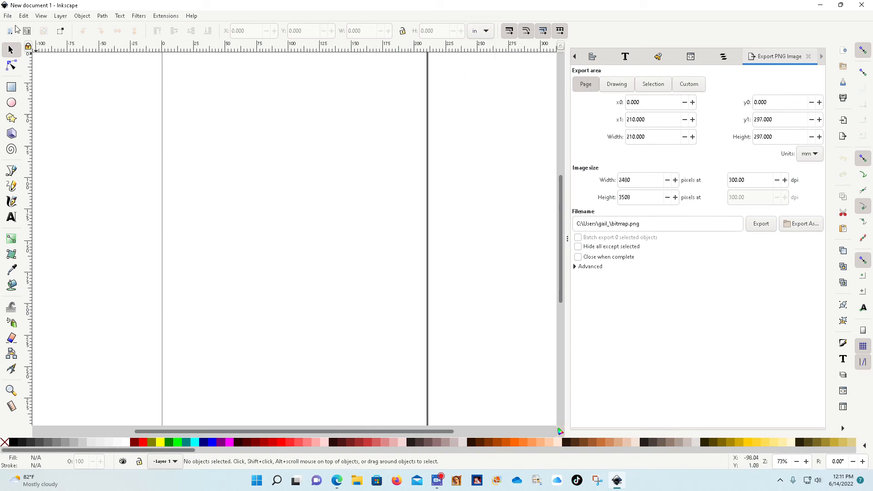
click(7, 16)
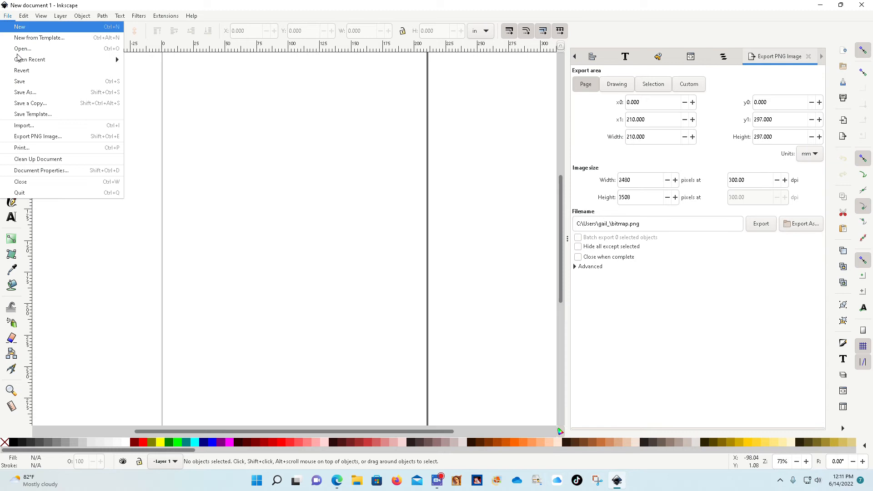
click(36, 171)
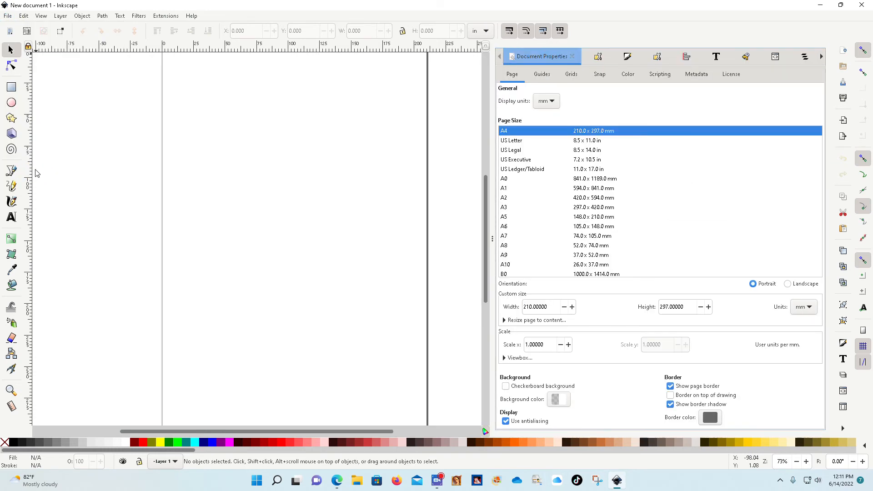
click(551, 101)
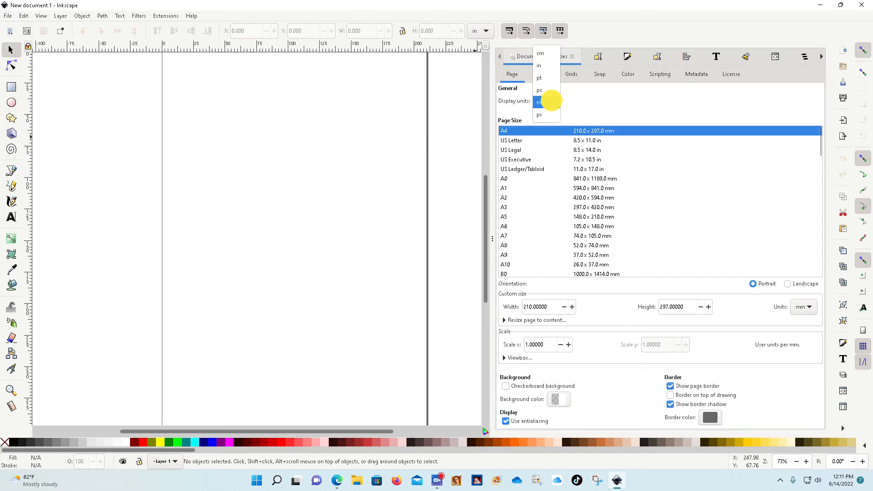
click(546, 68)
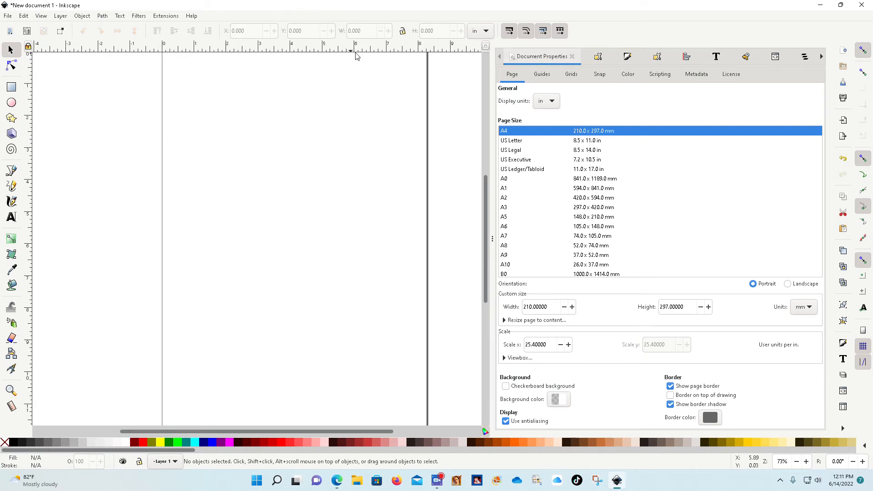
click(580, 144)
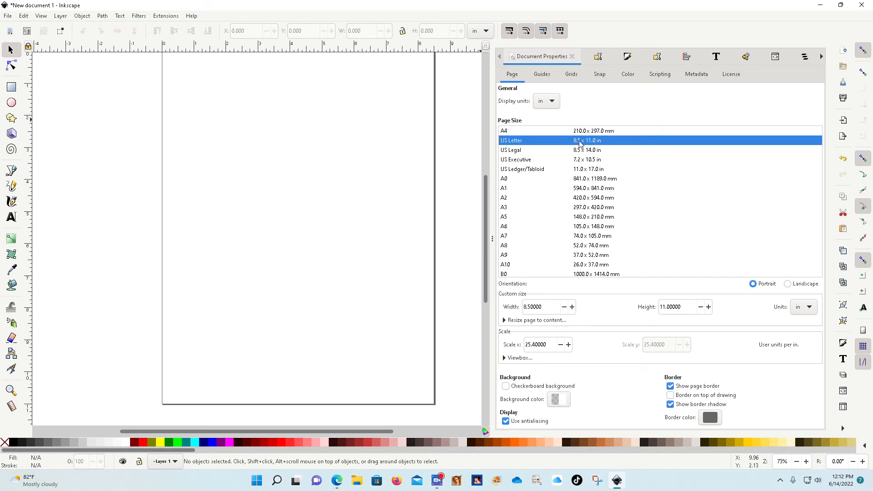
- Reduce the snap distance for objects and guides to 1.0, and make grids snap only when closer than the set distance
click(601, 76)
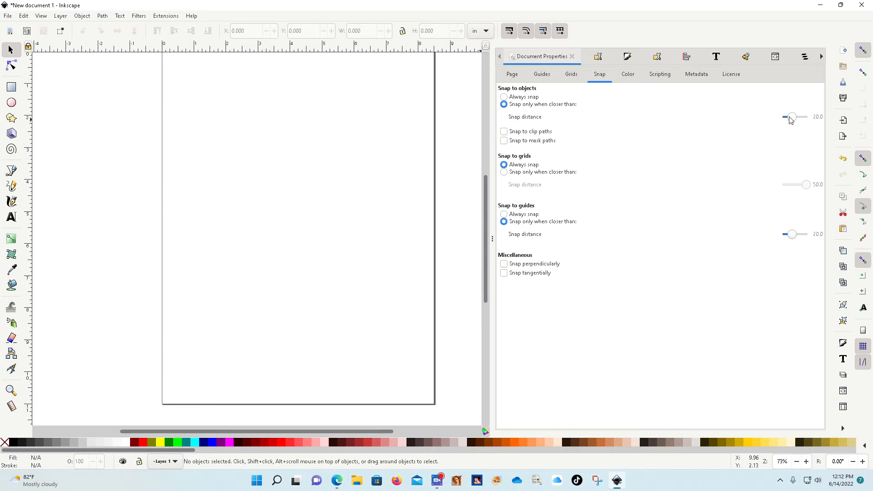
drag(790, 118, 764, 121)
drag(791, 233, 757, 240)
click(503, 173)
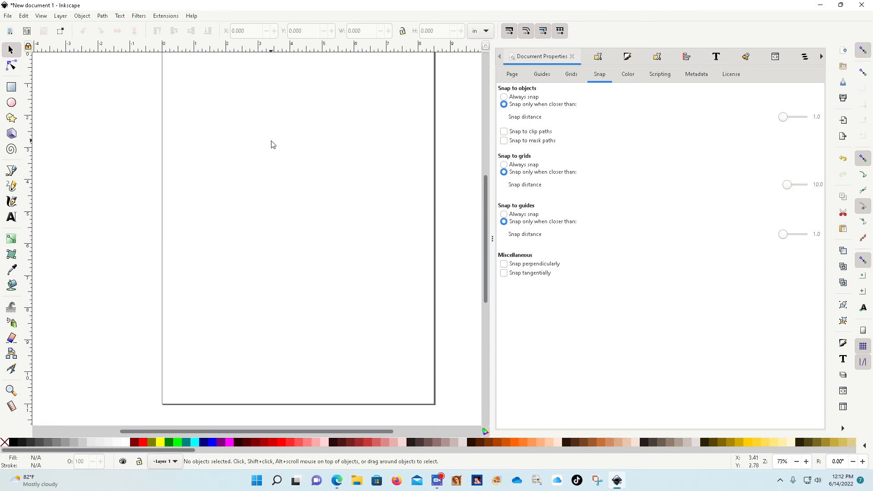
scroll(305, 172, up, 2)
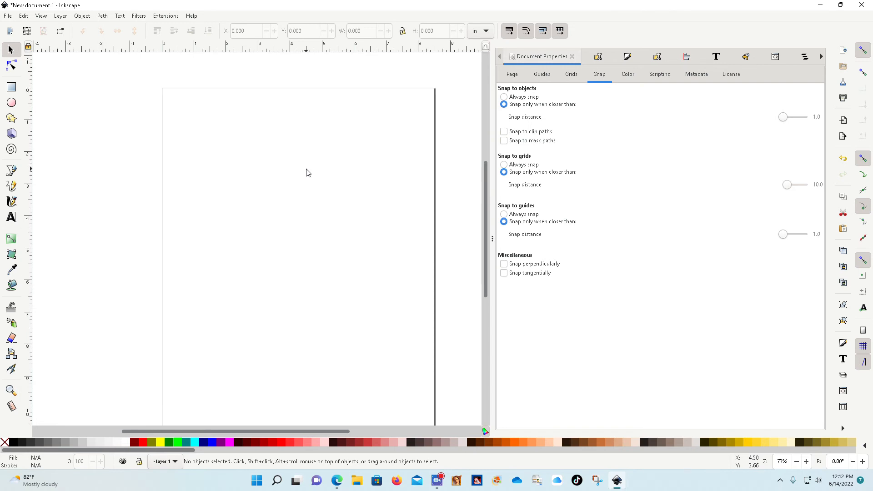
drag(484, 214, 483, 223)
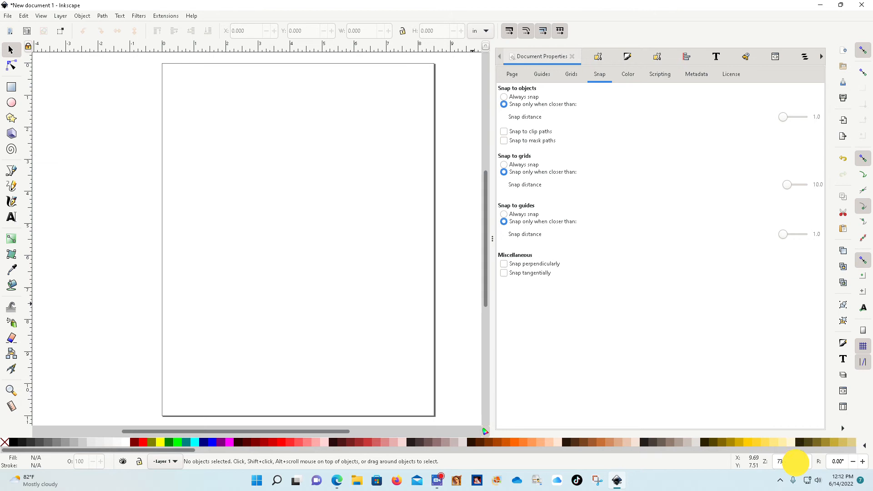
click(797, 462)
click(797, 461)
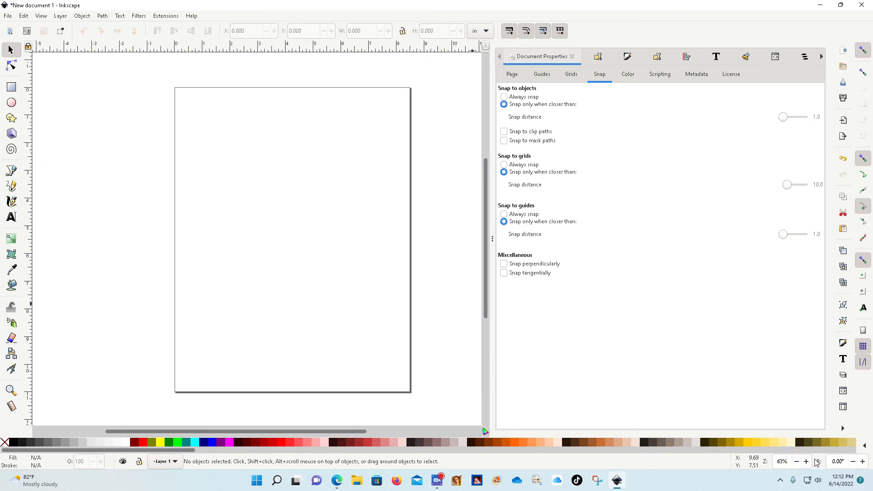
click(806, 462)
click(806, 461)
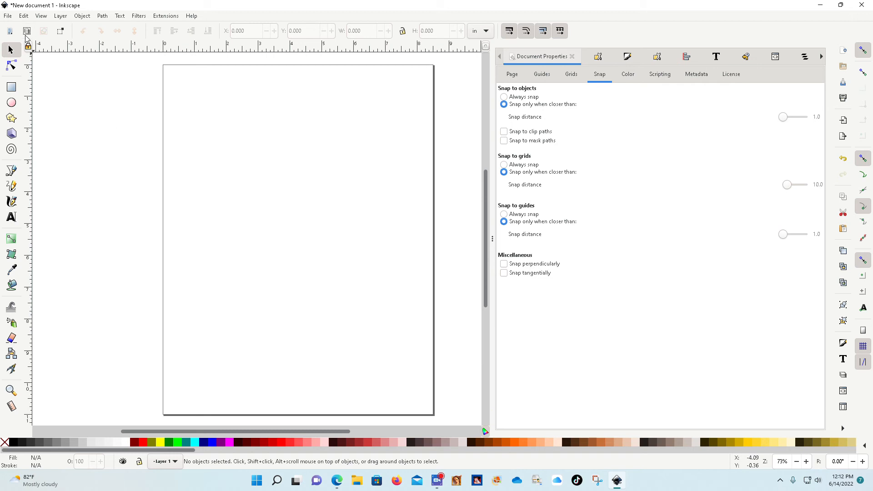
- Import personalized TN gameday.png from the Design Elements folder as an embedded image, with DPI from file and rendering mode None (auto)
click(8, 17)
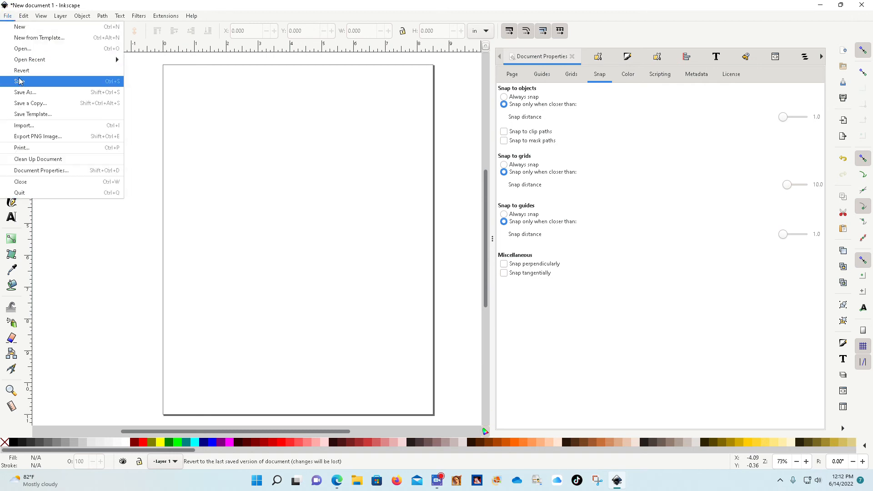
click(23, 127)
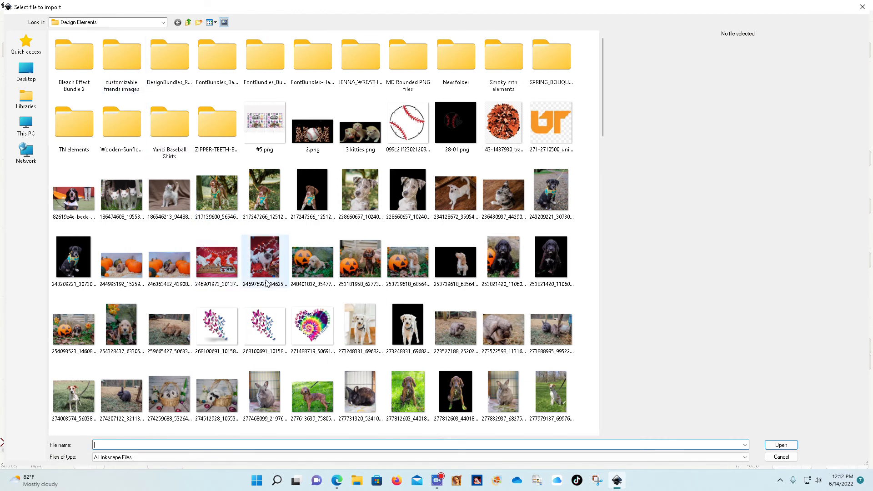
scroll(265, 228, down, 2)
scroll(282, 310, down, 2)
scroll(282, 309, down, 4)
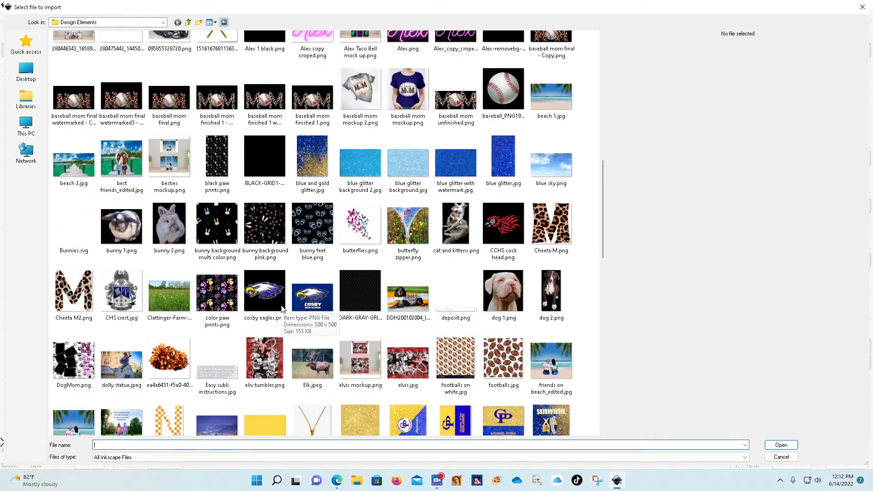
scroll(282, 309, down, 2)
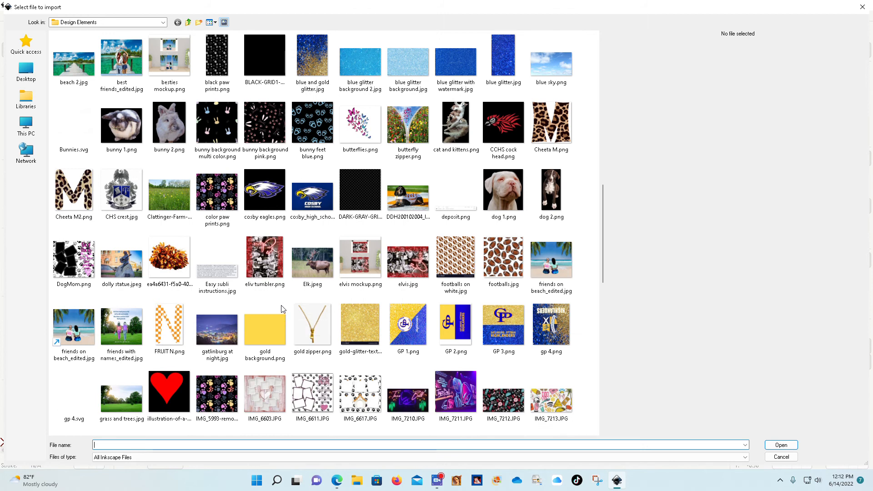
scroll(282, 307, down, 2)
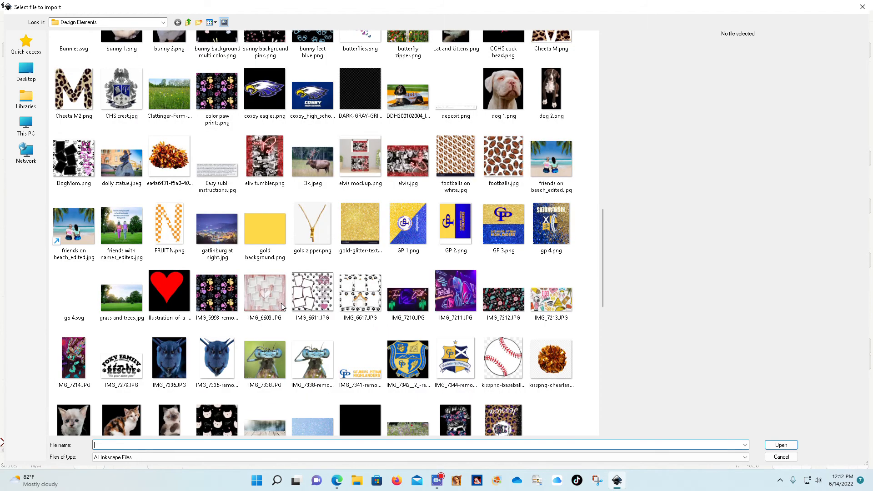
scroll(281, 303, down, 2)
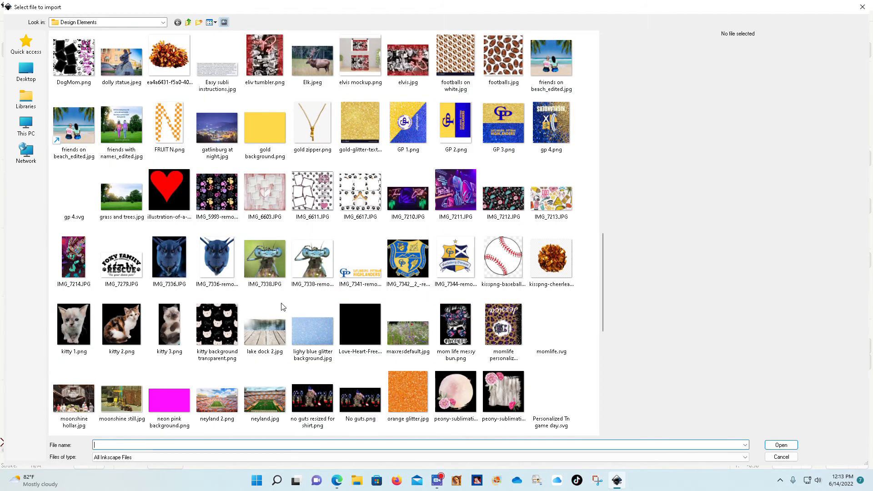
scroll(281, 305, down, 2)
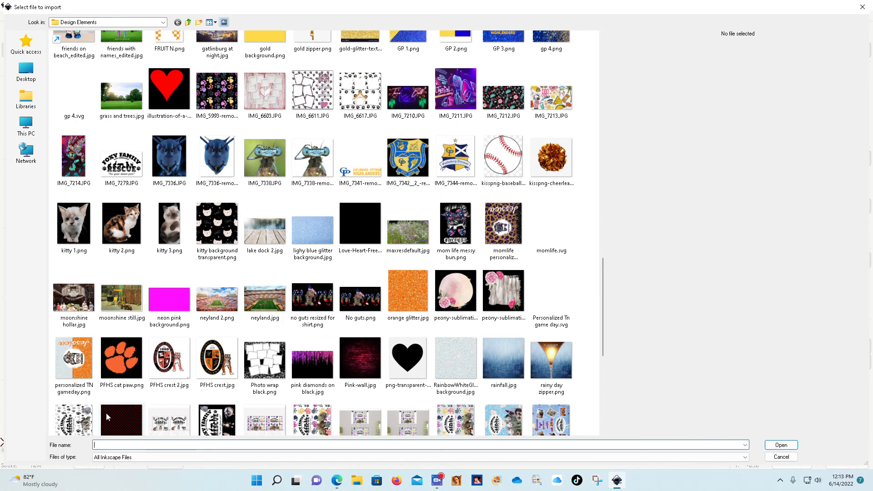
click(73, 362)
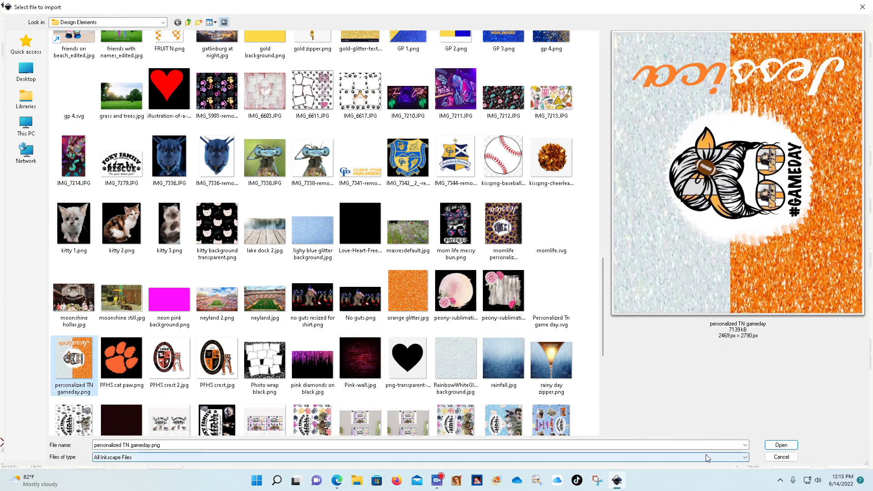
click(778, 446)
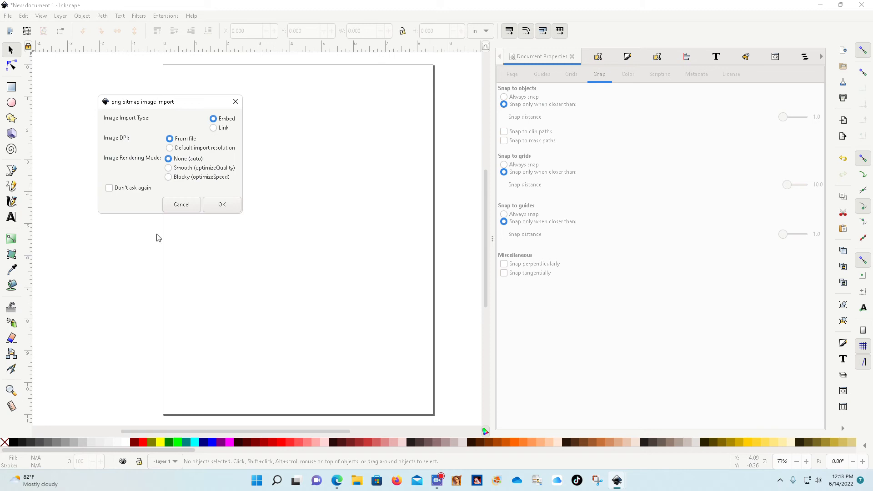
click(215, 204)
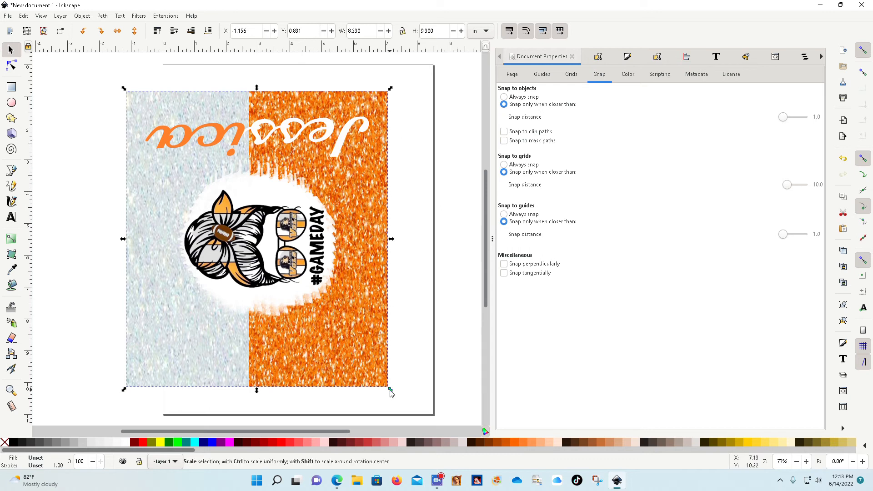
- Enlarge the imported image freehand, and set its width to 9.3 in and its height to 8.2 in with the proportions unlocked
drag(390, 391, 431, 421)
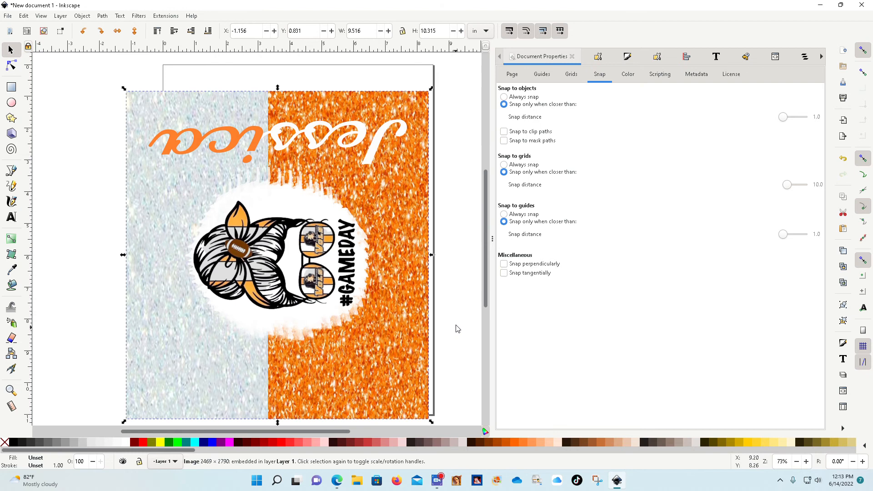
click(402, 31)
click(402, 32)
drag(362, 28, 342, 33)
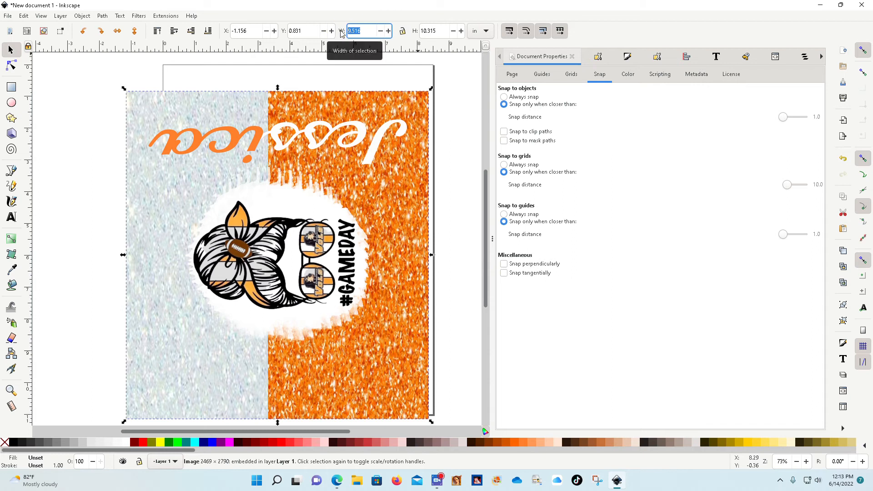
text(9.3)
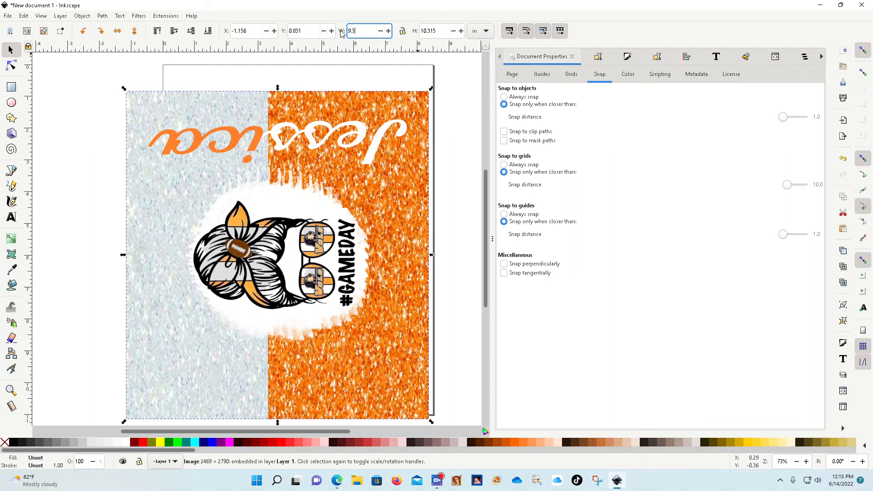
drag(438, 30, 420, 31)
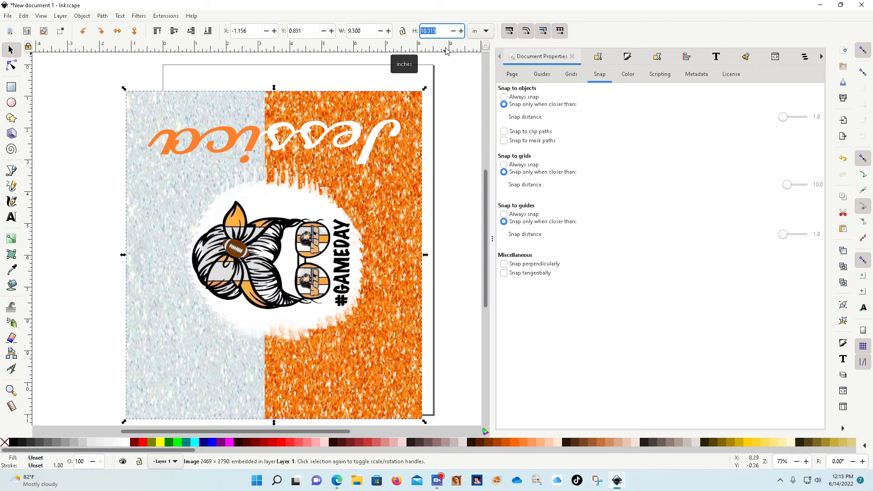
text(8.2)
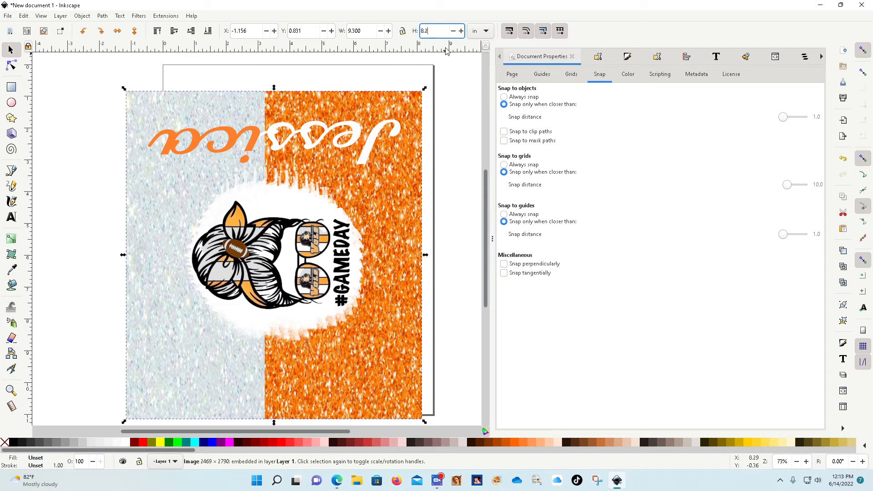
key(Return)
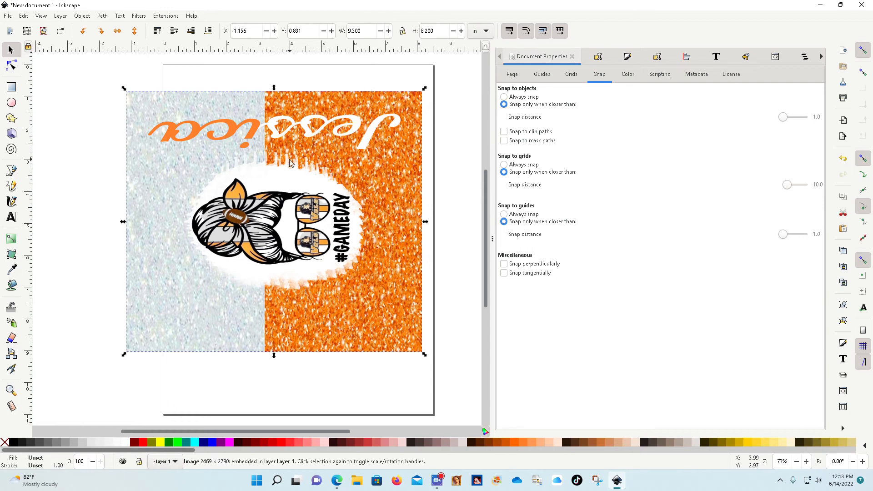
- Rotate the image 90° clockwise and set its width to 9.3 in and its height to 8.25 in
click(100, 30)
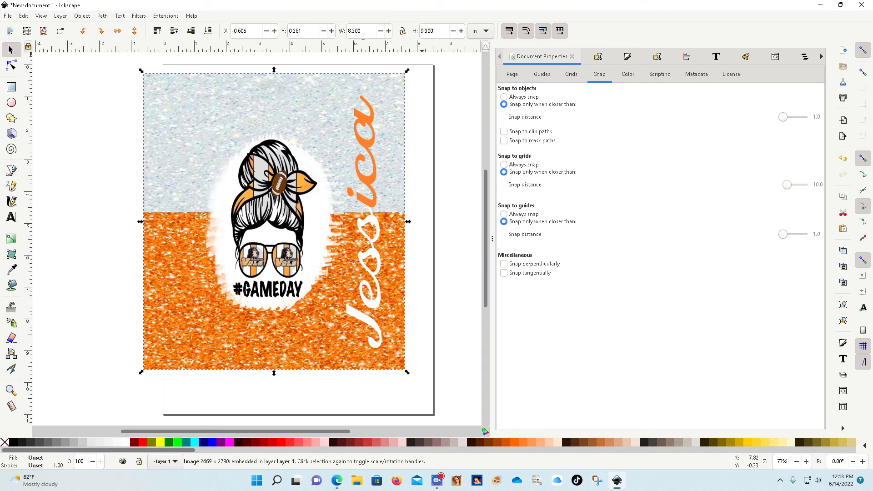
drag(362, 32, 339, 32)
text(9.3)
click(433, 31)
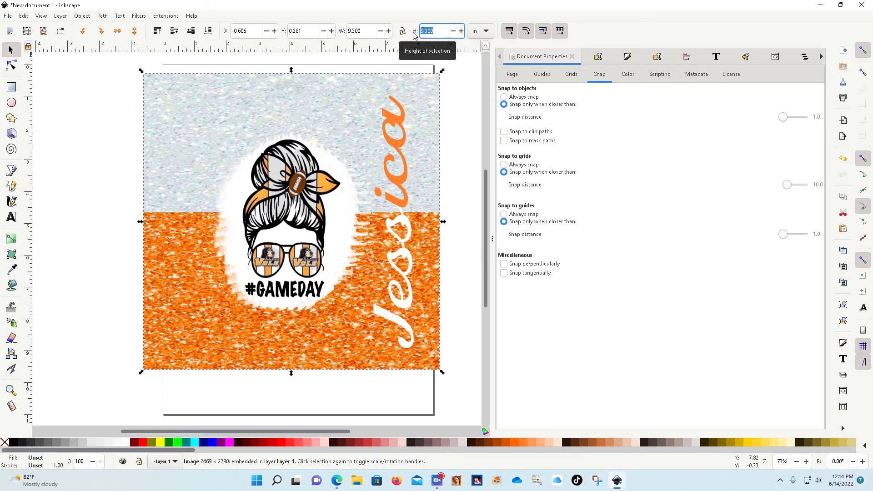
text(8.25)
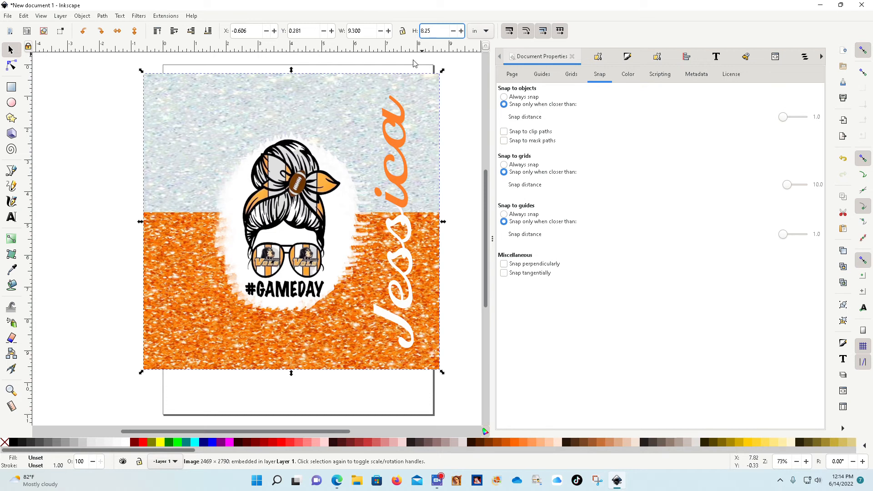
click(462, 182)
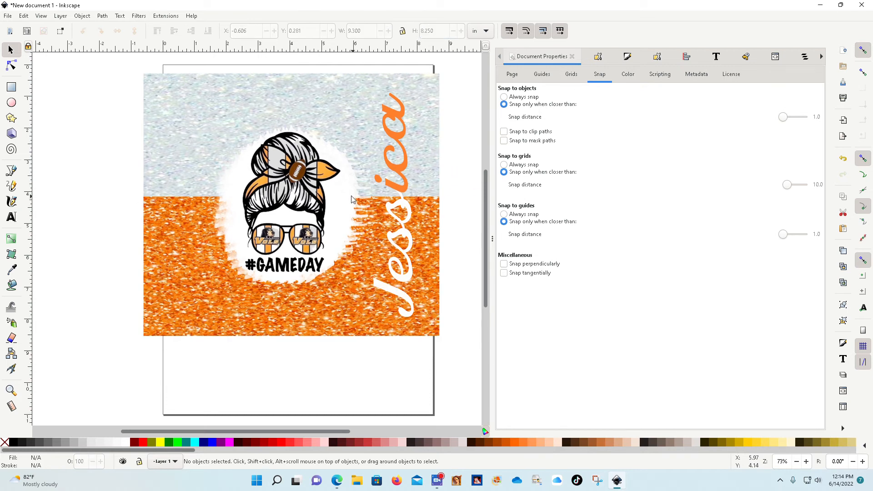
- Rotate the image 90° counter-clockwise and move it inside the page to about X 0.12 in, Y 0.30 in
click(290, 185)
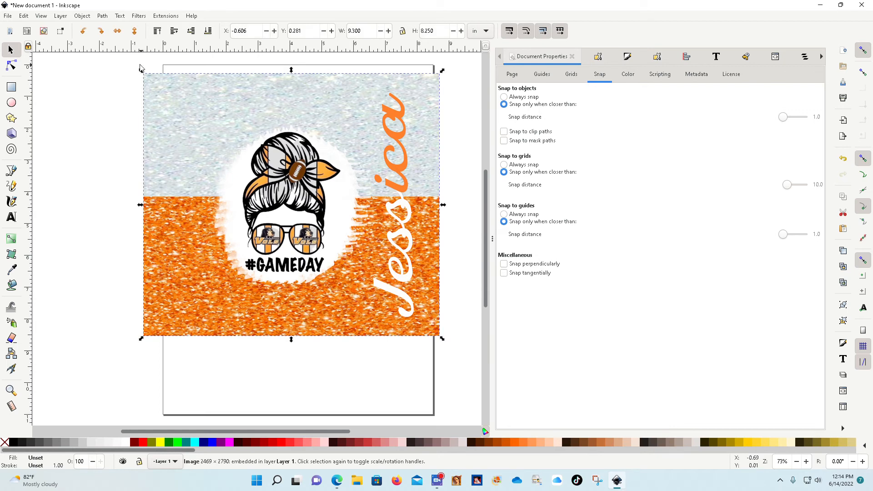
click(84, 31)
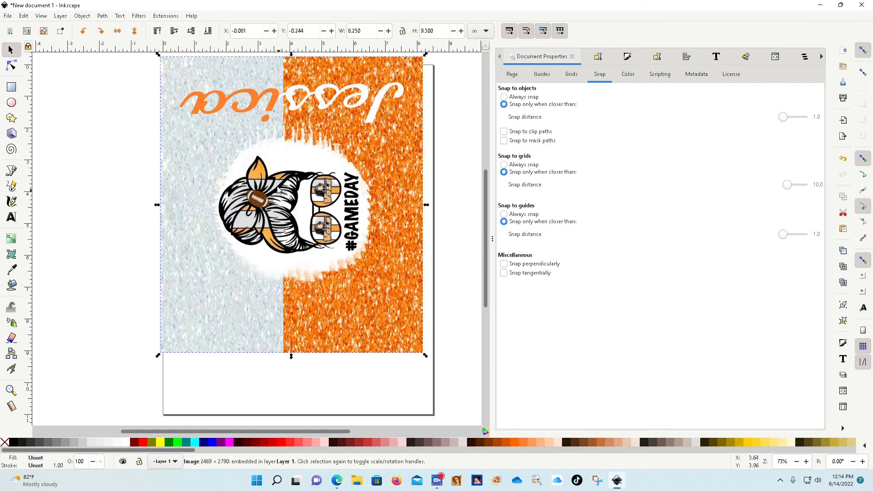
mouse_move(275, 177)
mouse_down()
mouse_move(287, 200)
mouse_move(278, 193)
mouse_up()
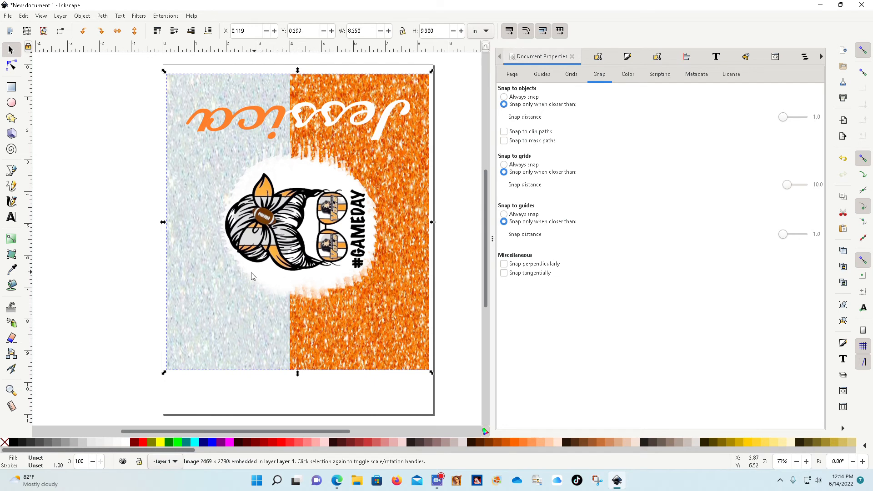
- Link the sRGB IEC61966-2.1 color profile to the document
click(627, 75)
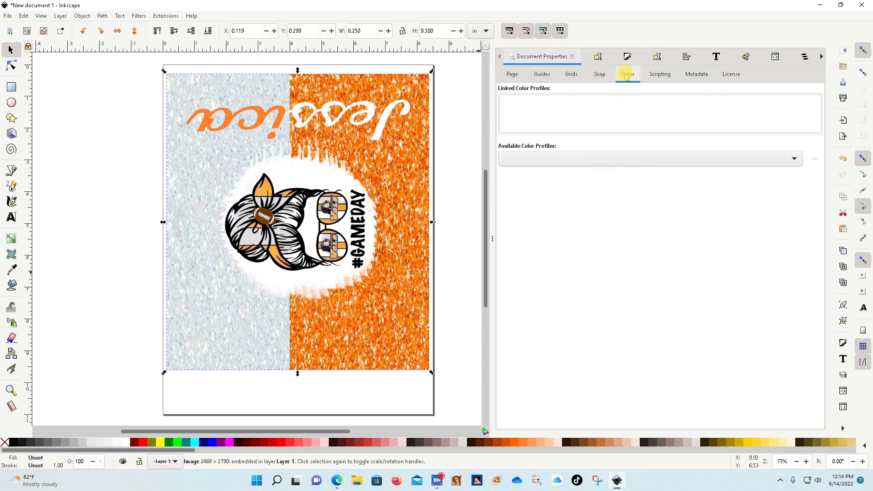
click(794, 158)
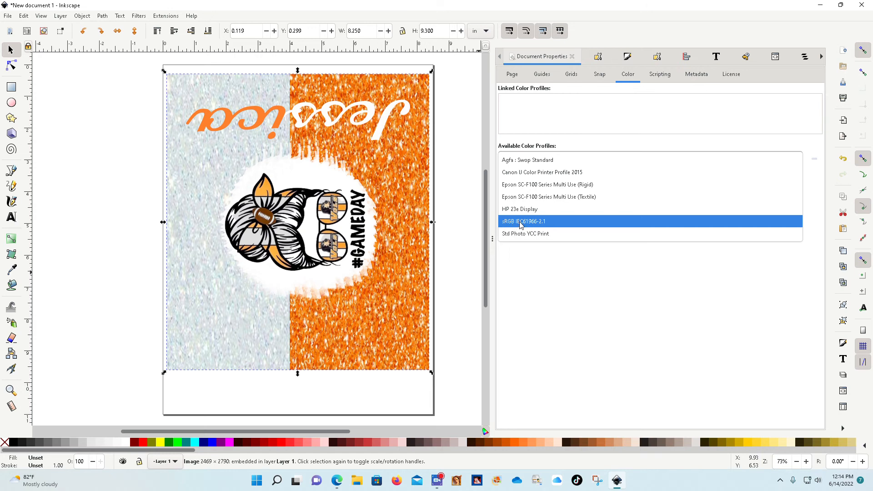
click(550, 221)
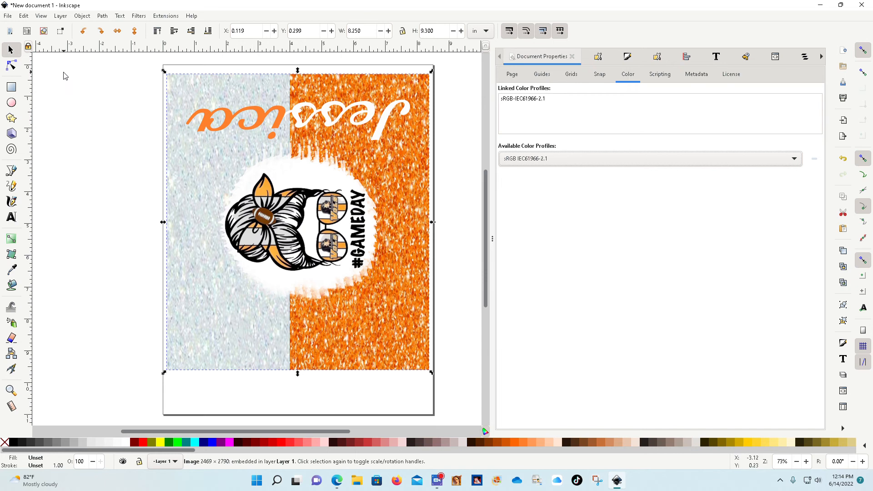
- Prepare a PNG export of the selected image to the Design Elements folder in Downloads, and cancel before saving
click(8, 15)
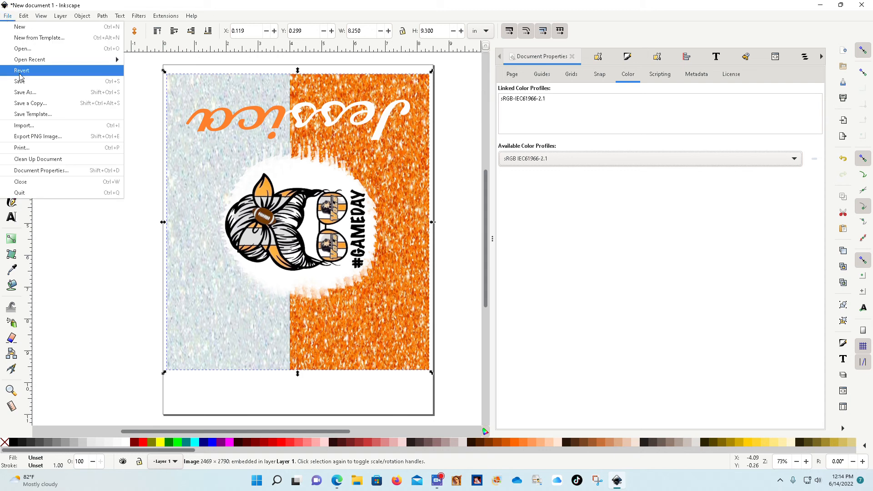
click(35, 138)
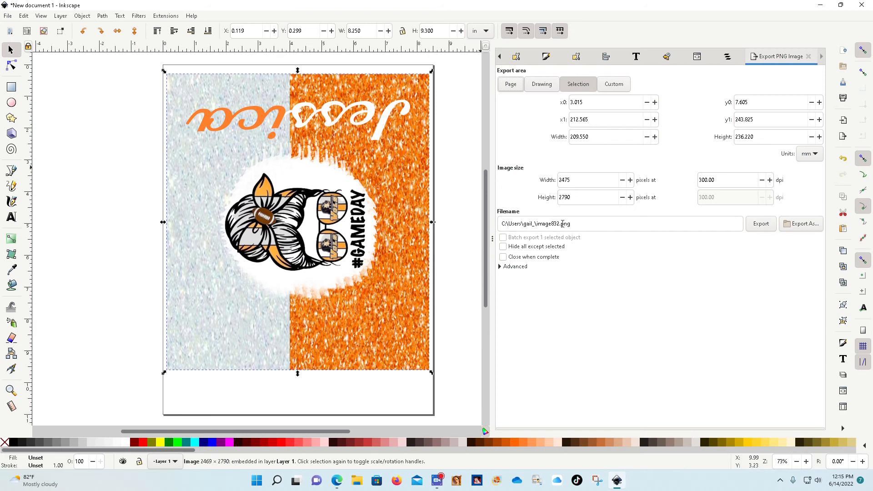
click(803, 229)
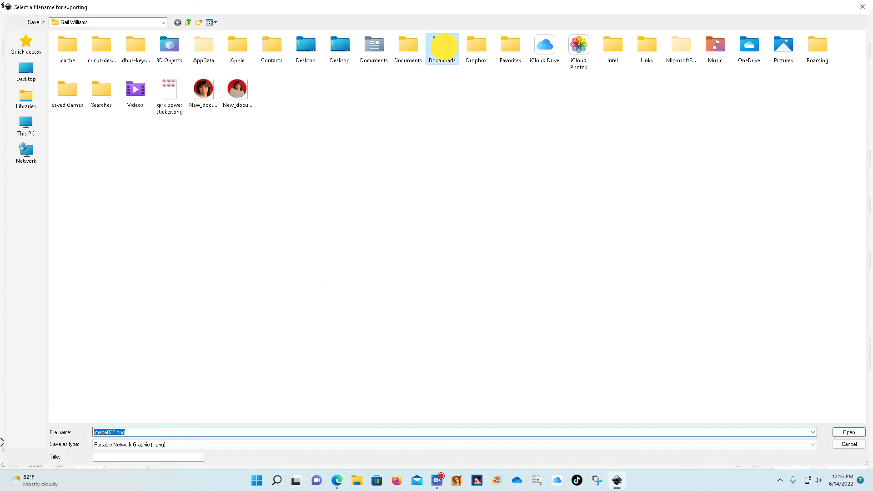
double_click(444, 49)
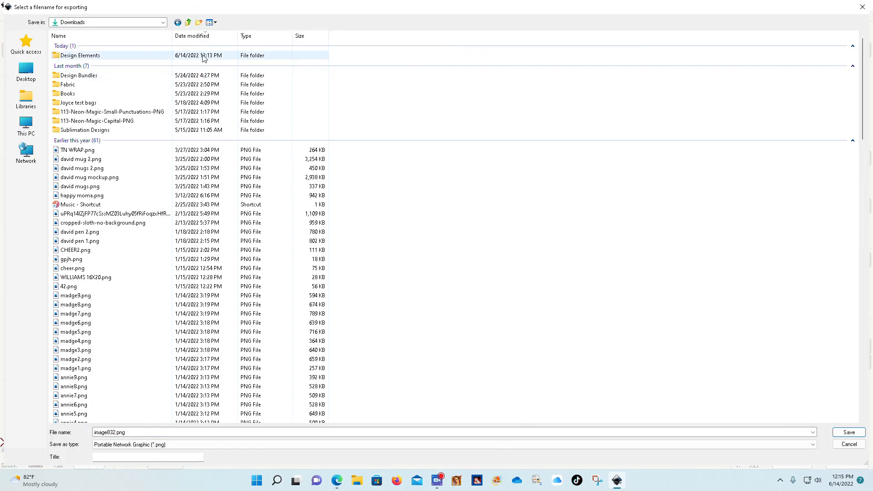
click(92, 55)
double_click(92, 55)
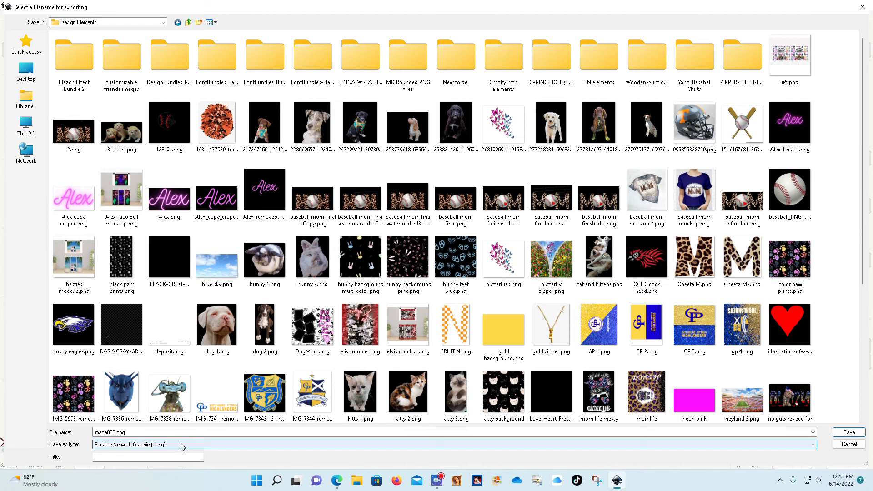
click(848, 445)
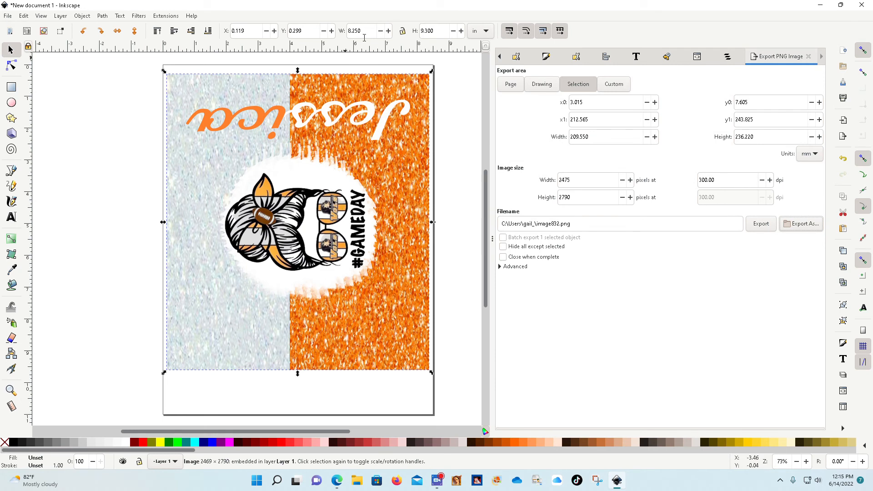
- Choose the SC-F100 Series(Network) printer for printing, and set its preferences to collation off and print preview on
click(844, 100)
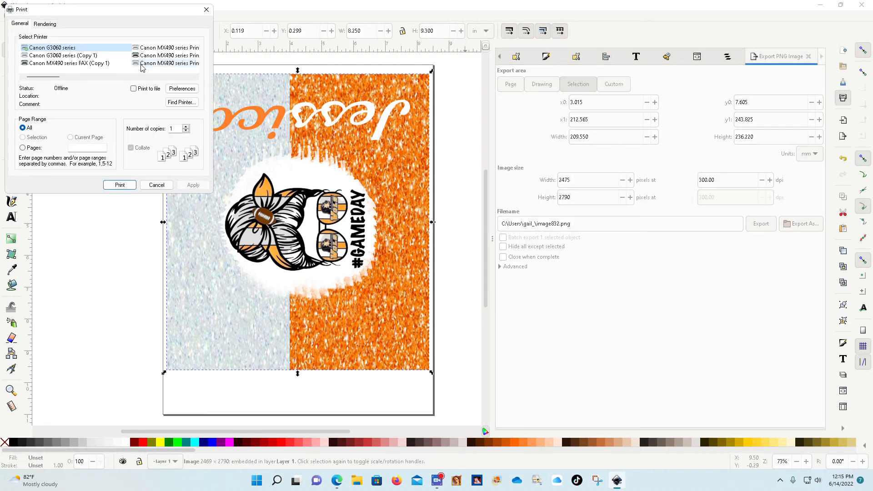
drag(43, 80, 210, 72)
click(57, 48)
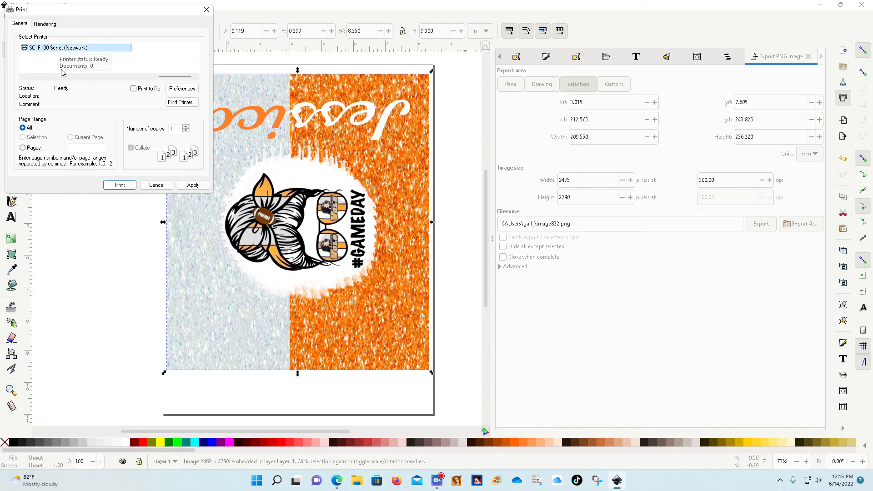
click(177, 89)
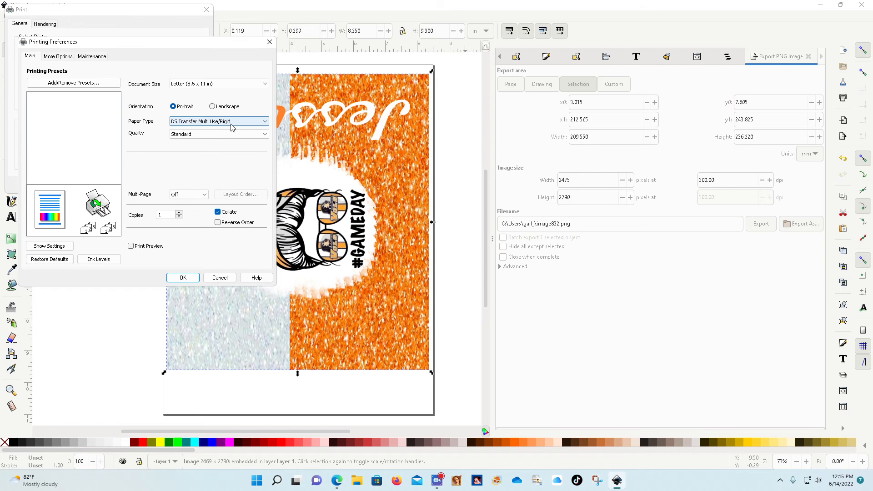
click(218, 212)
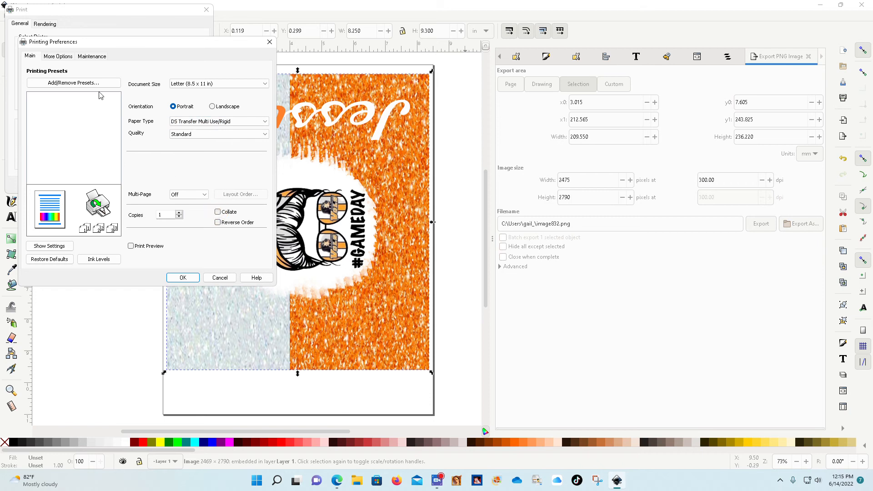
click(131, 246)
- Turn bidirectional printing off and set the print quality to High, and cancel both the preferences and the print job
click(57, 56)
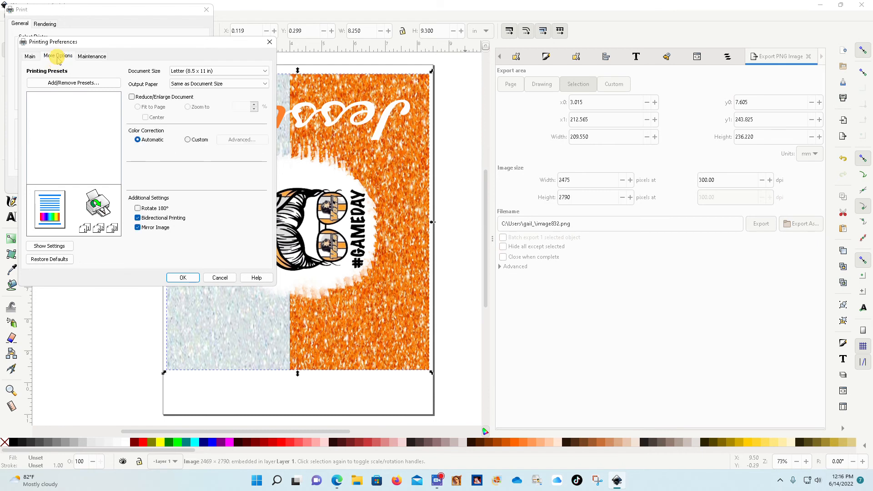
click(139, 218)
click(30, 56)
click(265, 133)
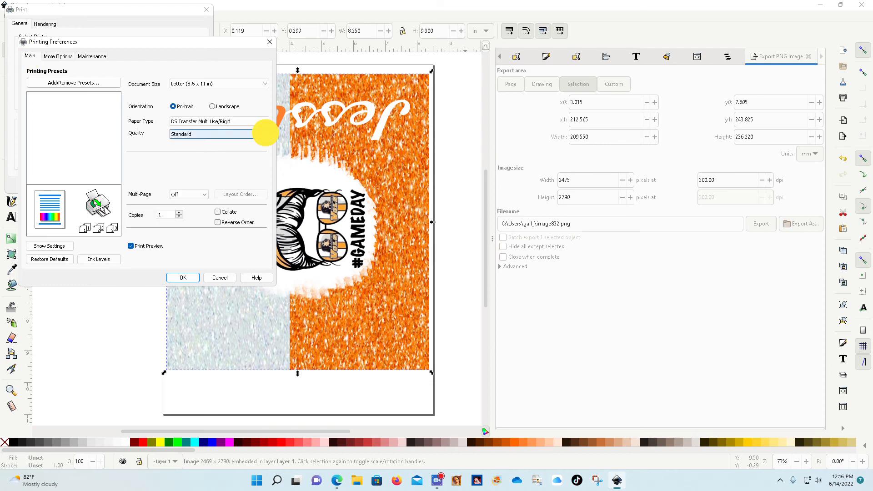
click(186, 144)
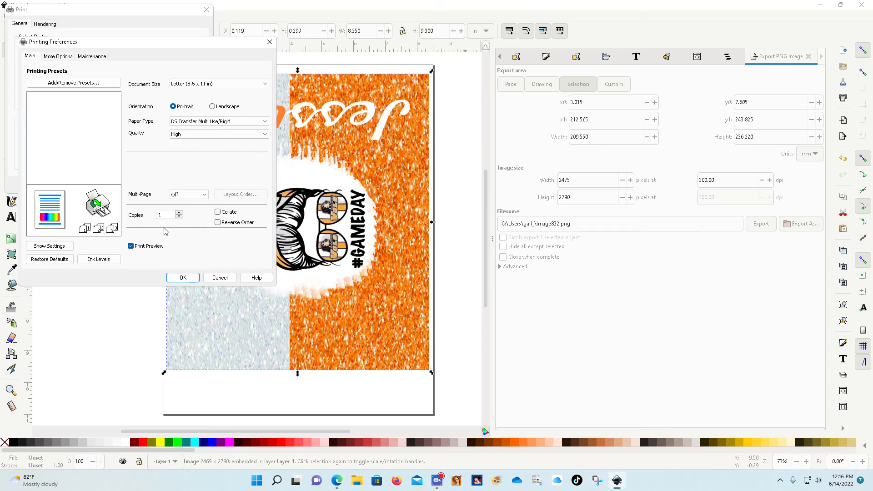
click(220, 277)
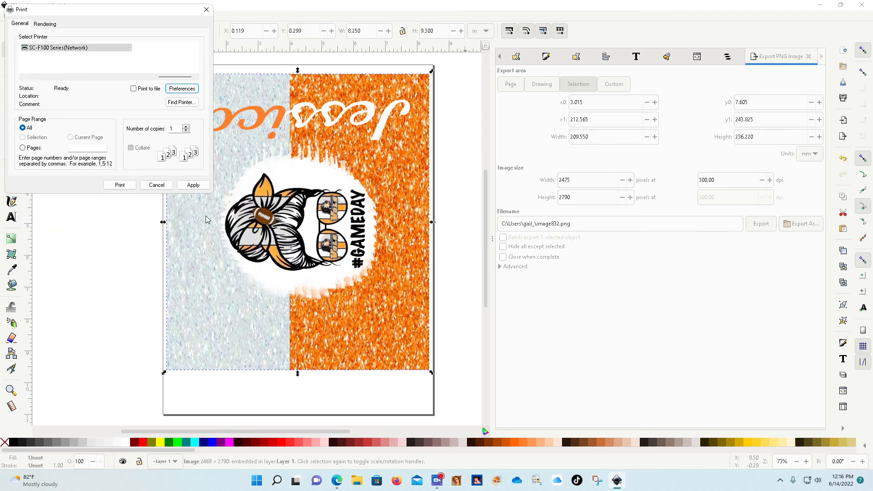
click(154, 185)
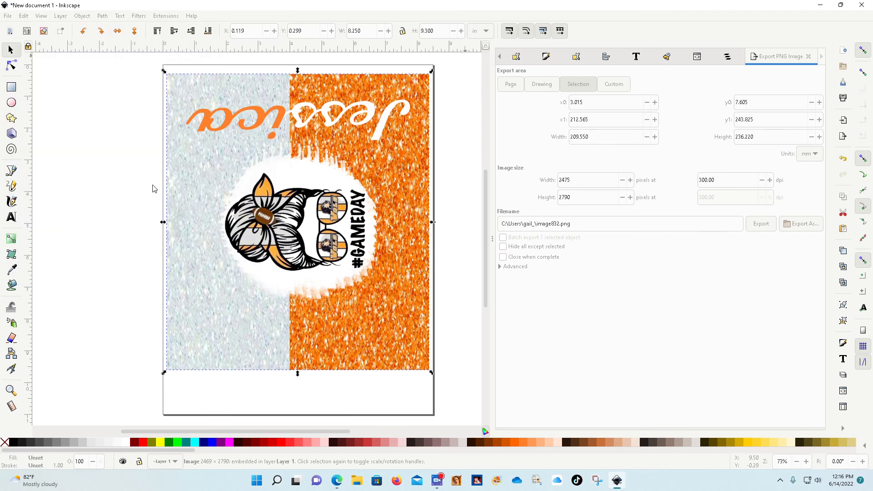
click(276, 169)
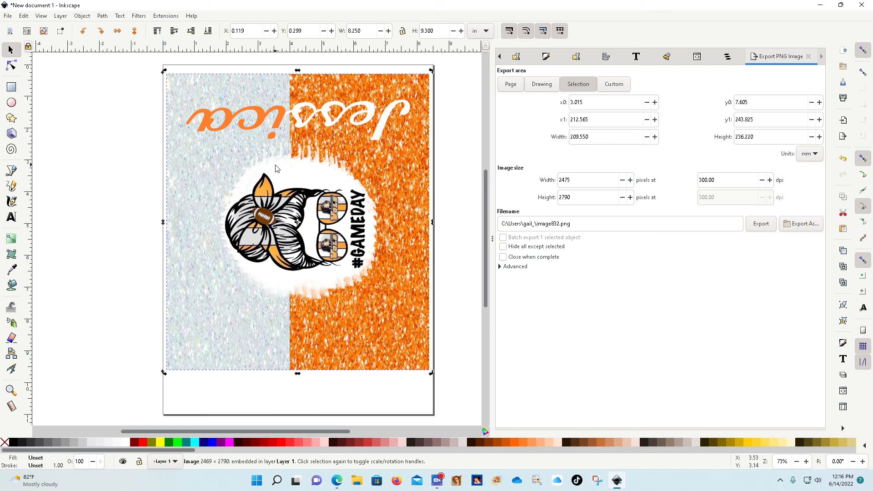
key(Delete)
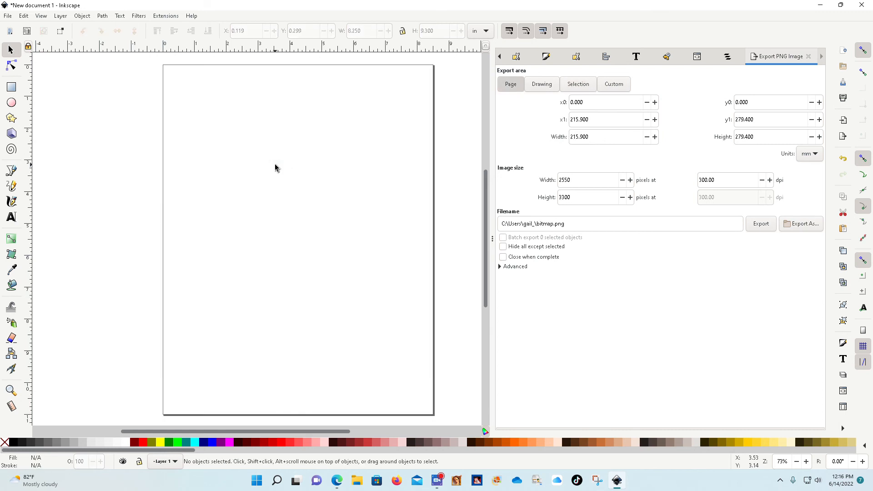
click(7, 17)
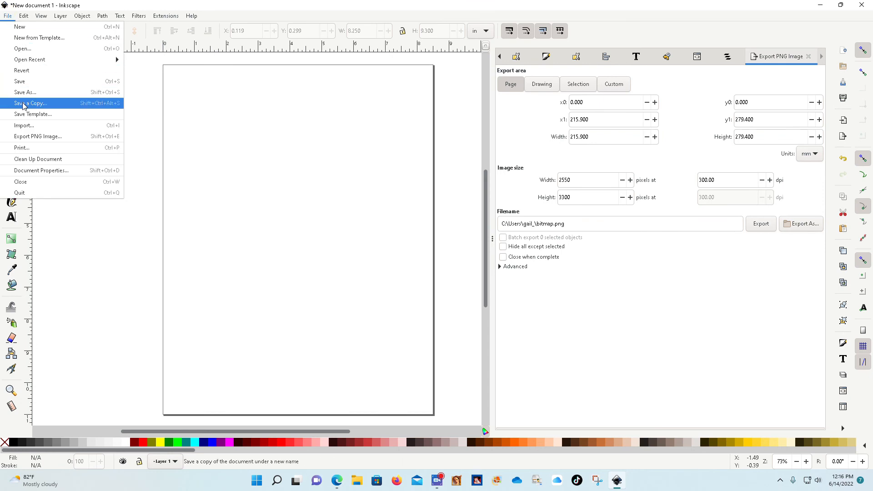
click(24, 127)
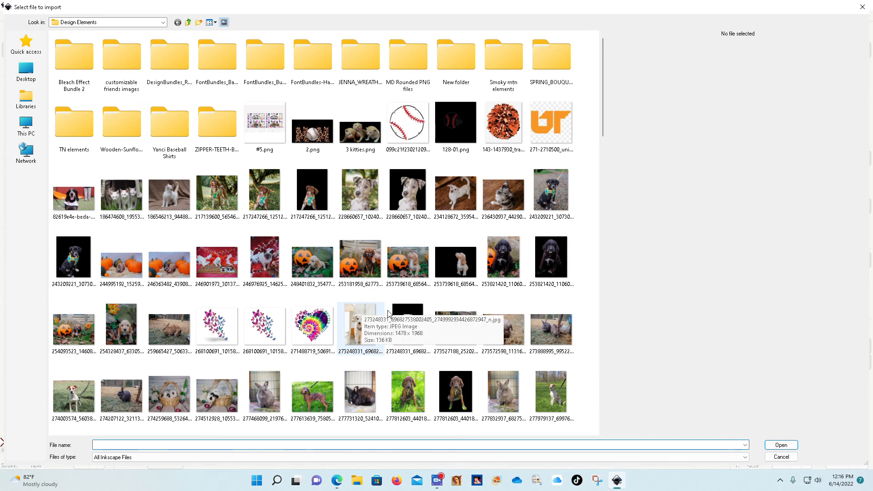
click(368, 261)
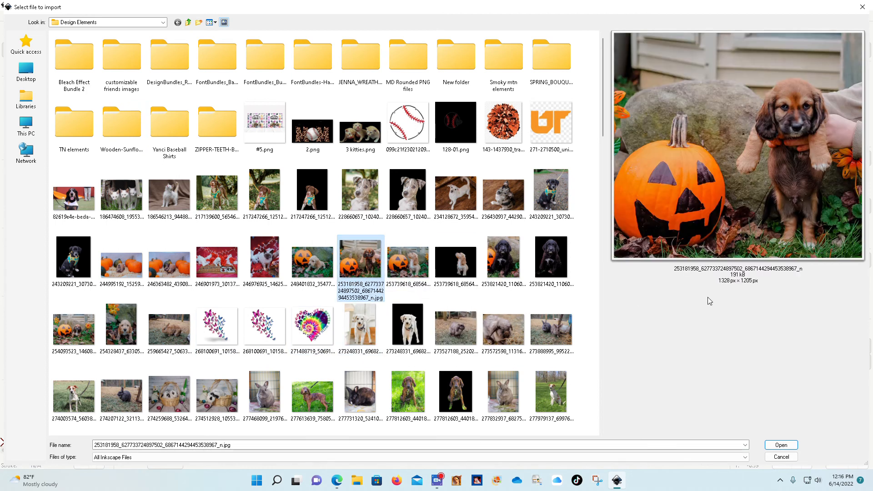
click(781, 444)
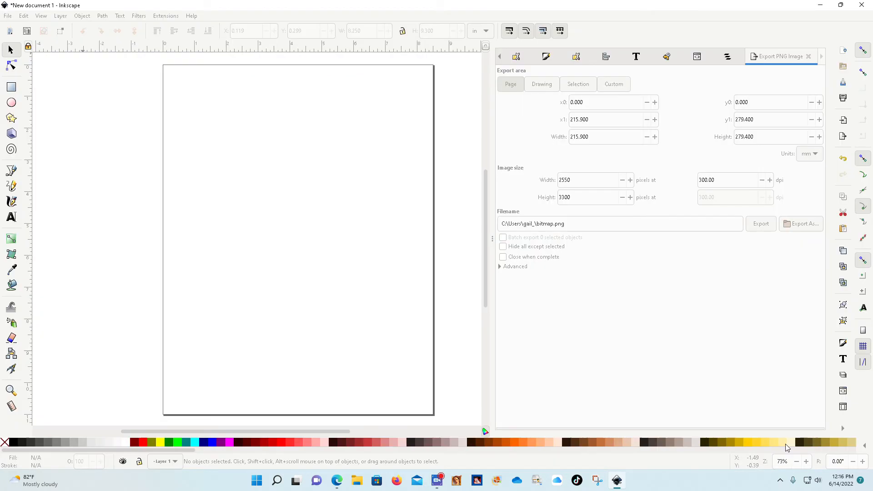
click(234, 216)
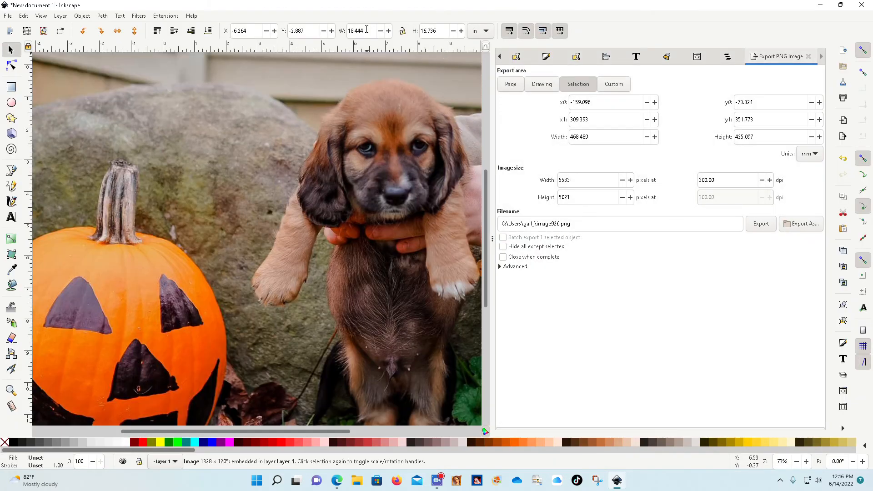
- Set the photo's width to 6 in with proportions locked, and move it onto the page at about X 1.35 in, Y 0.87 in
click(403, 34)
drag(369, 29, 336, 34)
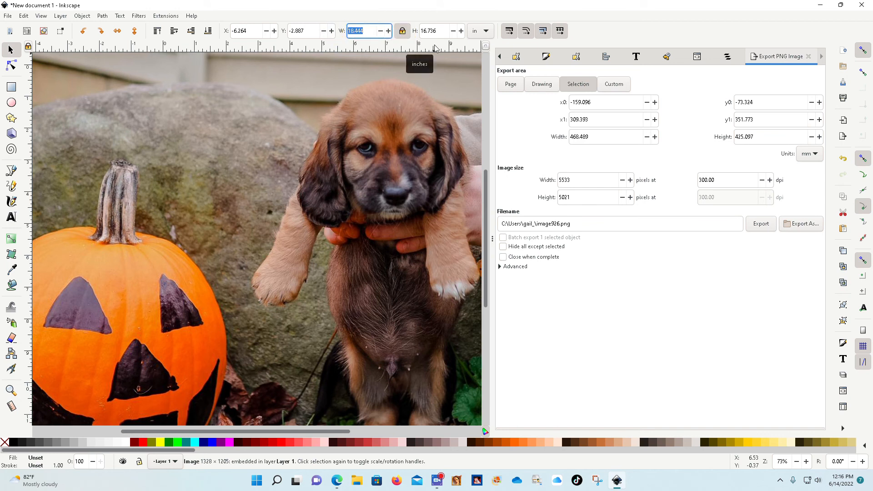
text(6)
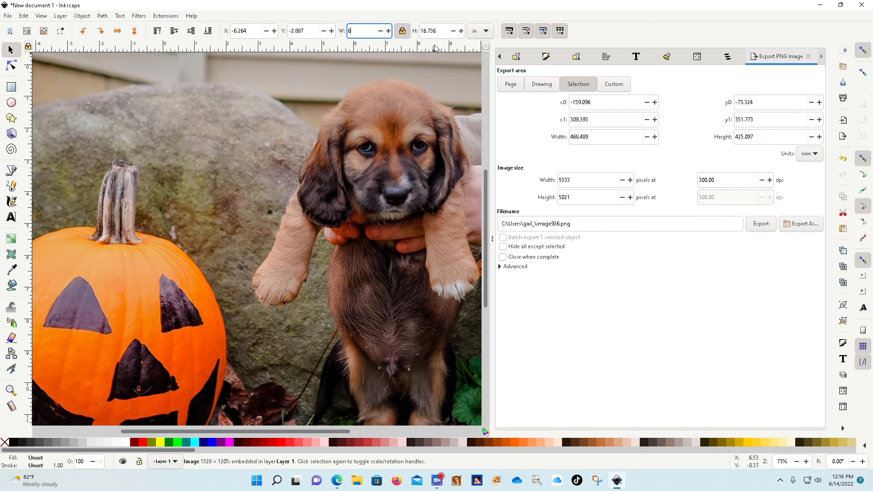
key(Return)
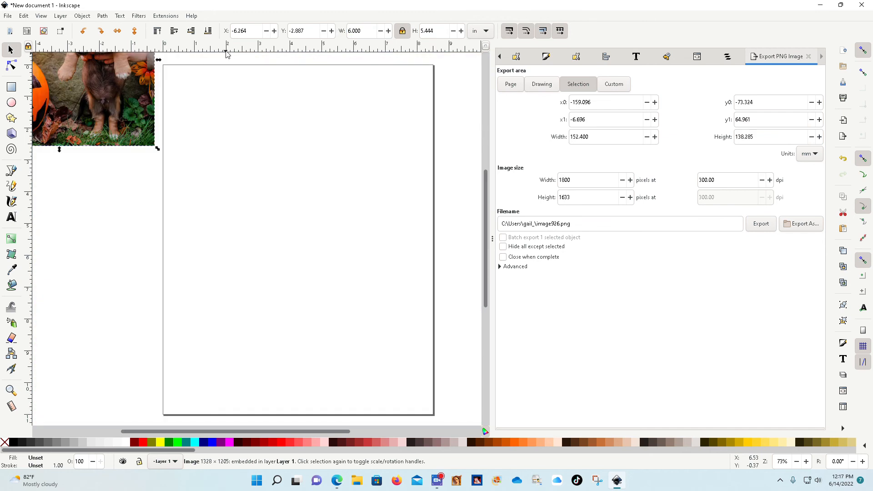
drag(98, 94, 350, 225)
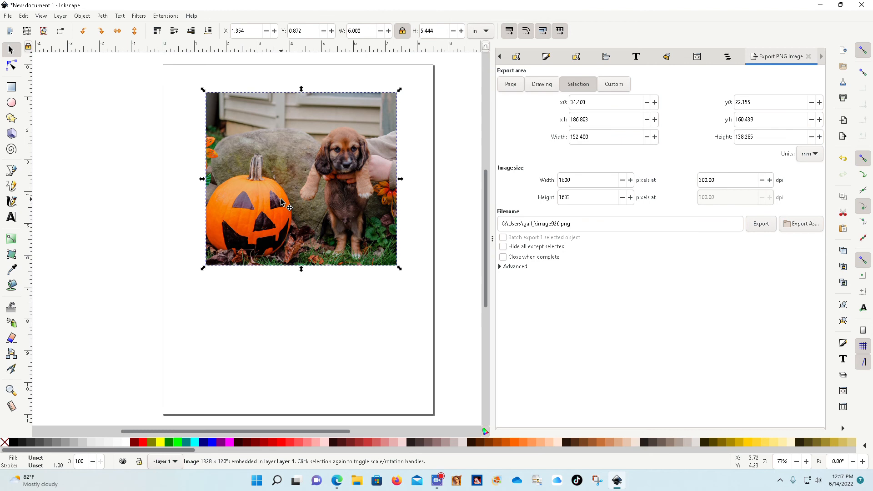
click(174, 177)
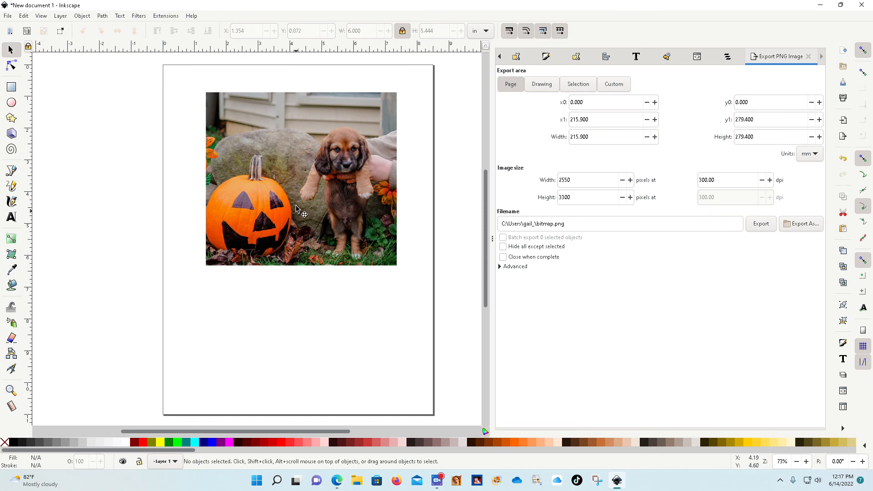
- Set the puppy photo's stroke paint to none
click(82, 16)
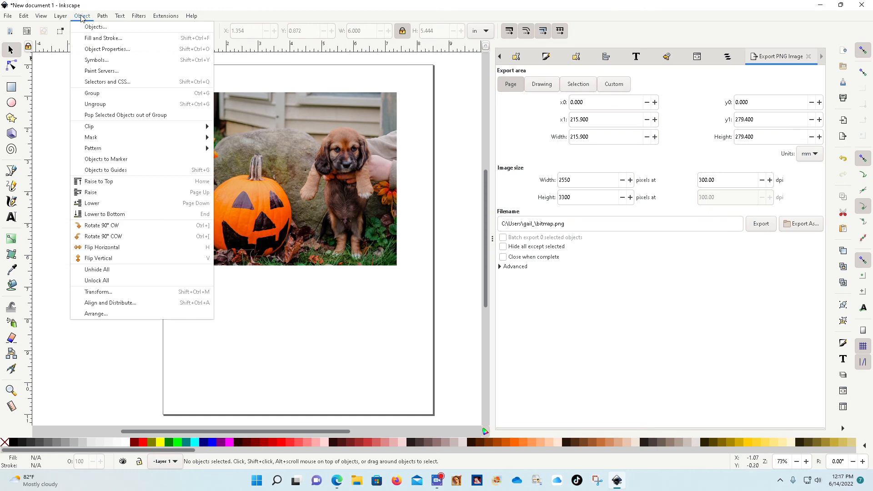
click(103, 38)
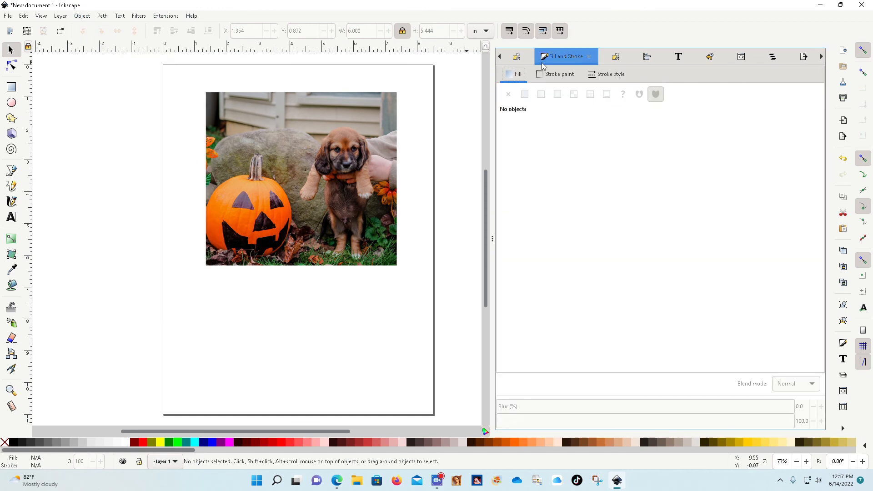
click(551, 75)
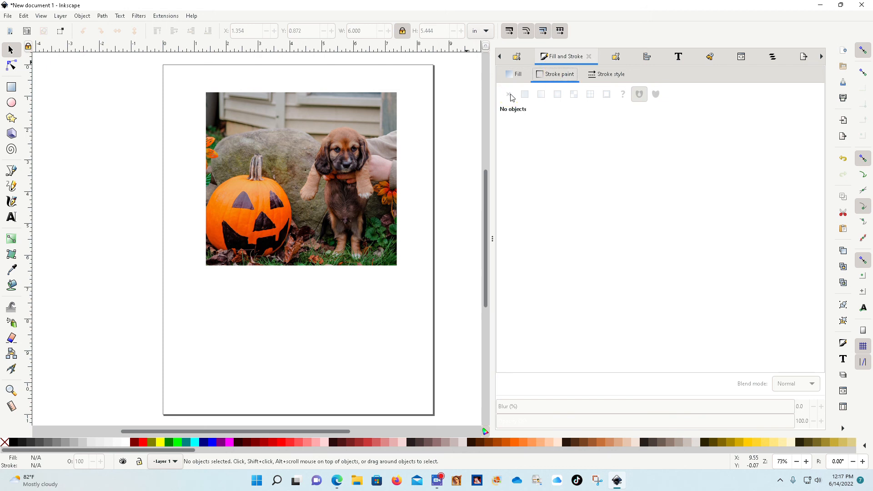
click(305, 156)
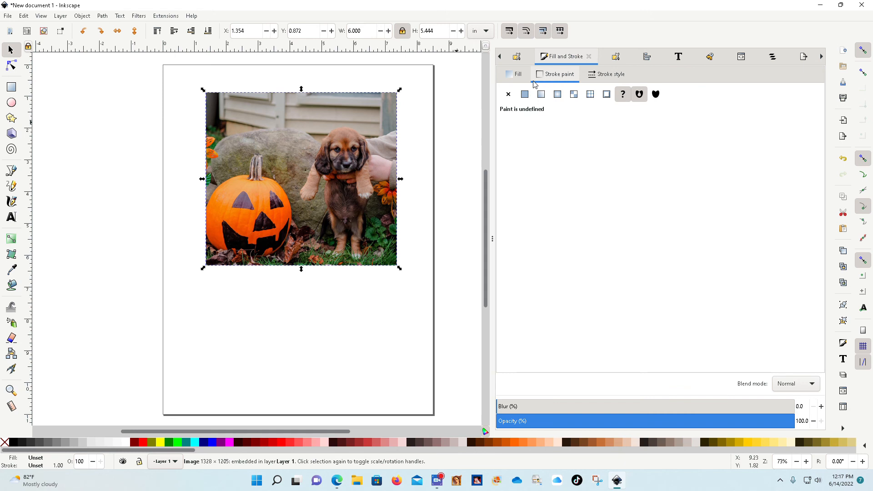
click(508, 94)
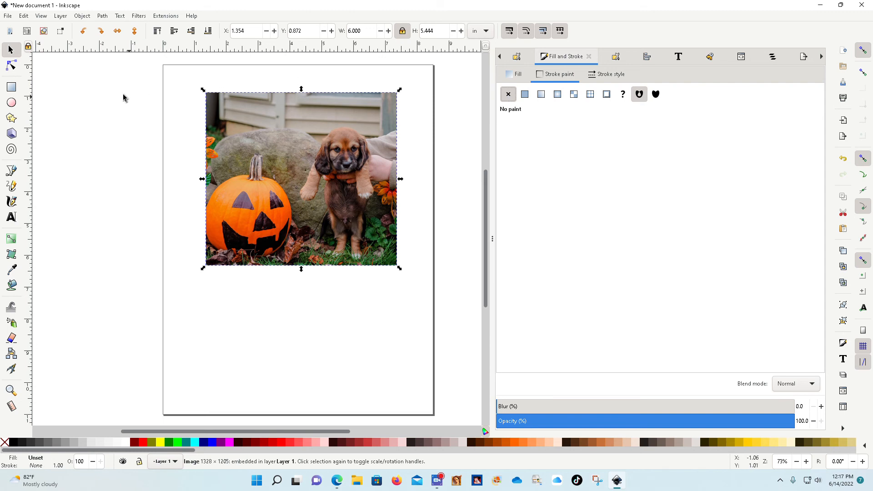
- Draw a blue rectangle about 83 by 122 mm over the puppy and lower its opacity to about 34%
click(12, 89)
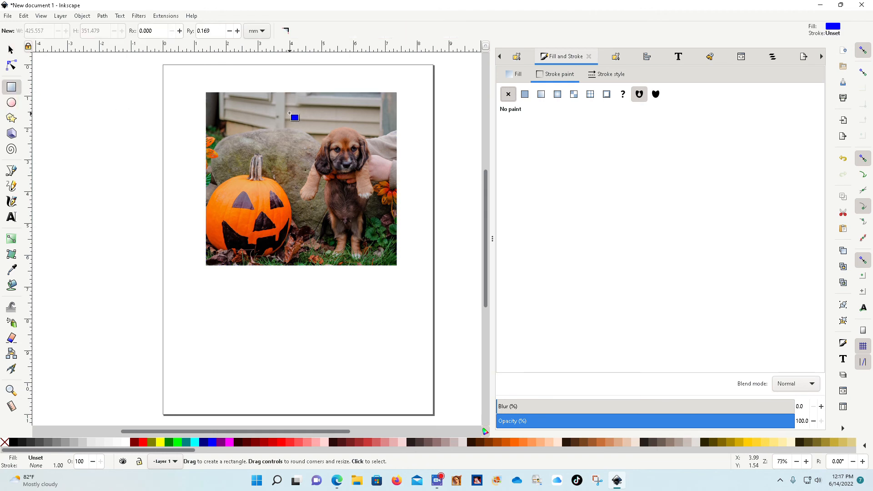
drag(293, 114, 398, 268)
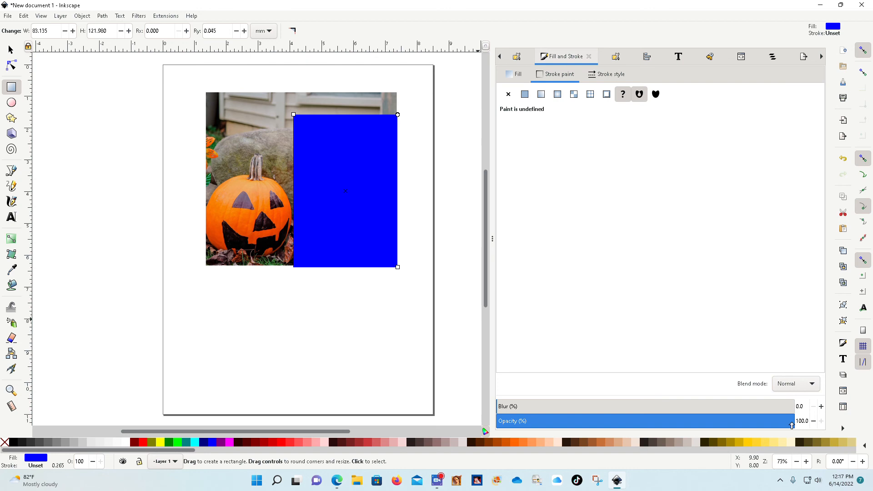
drag(792, 425, 596, 431)
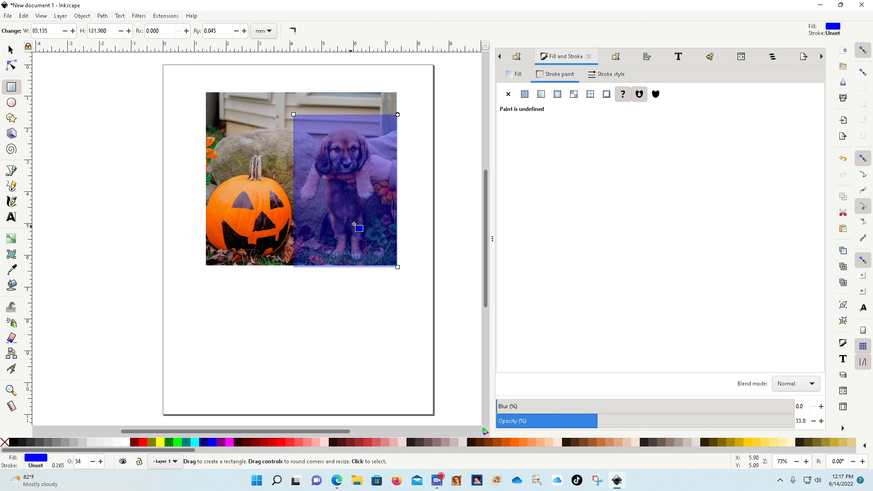
drag(354, 225, 356, 206)
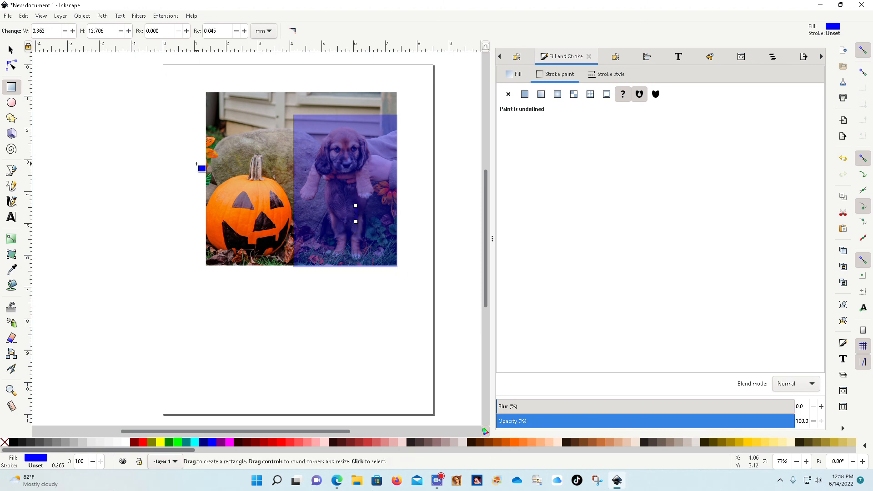
click(23, 16)
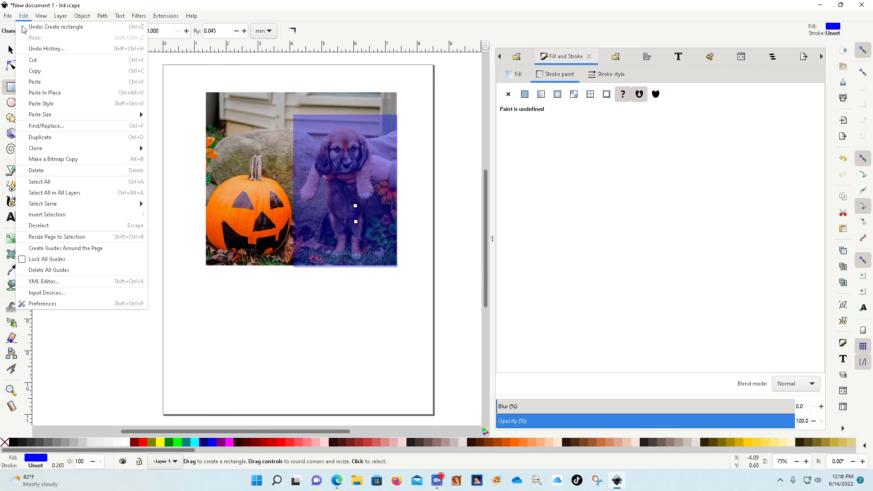
click(42, 26)
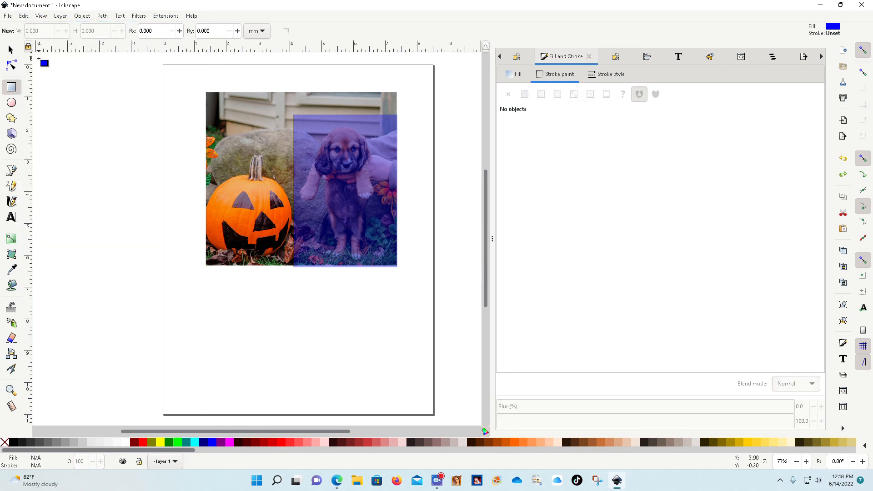
- Move the rectangle over the puppy to about X 3.99 in, Y 1.30 in, and clip the photo to it
click(10, 49)
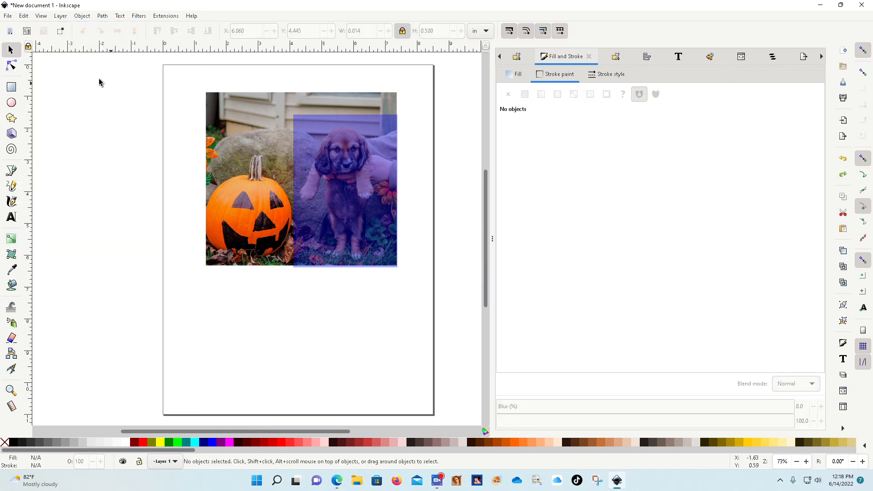
mouse_move(342, 196)
mouse_down()
mouse_move(342, 179)
mouse_move(342, 188)
mouse_up()
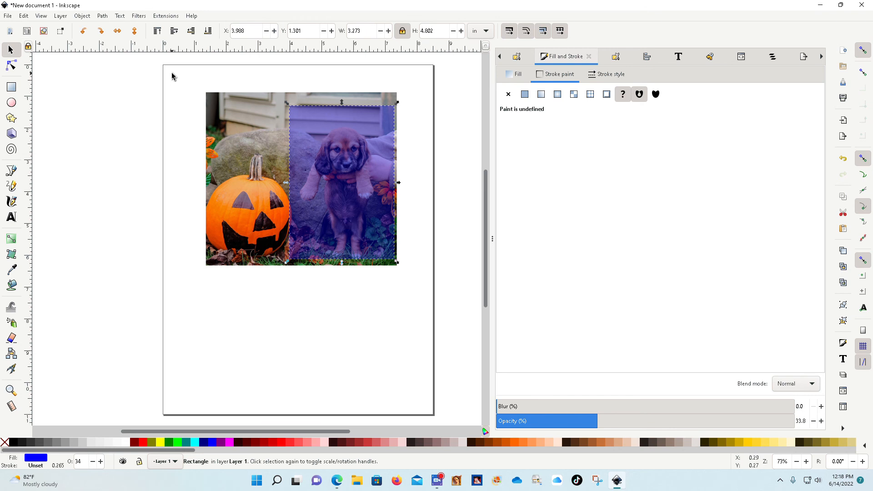
drag(172, 72, 414, 298)
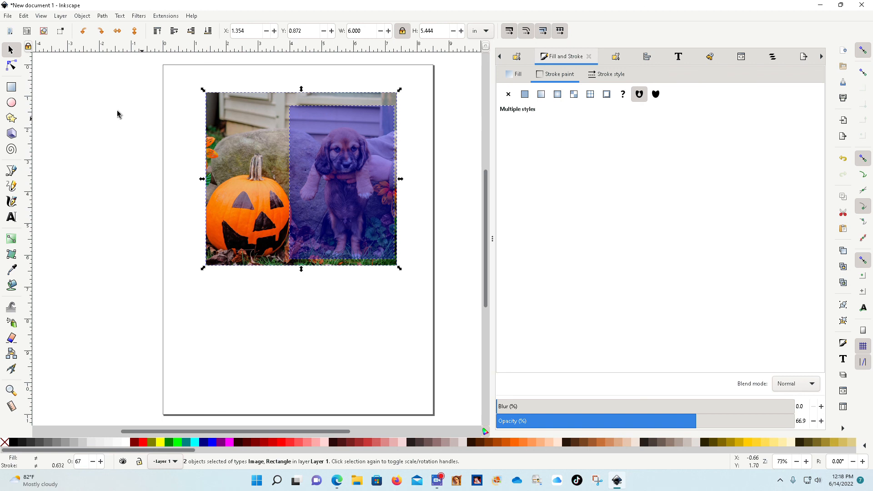
click(82, 16)
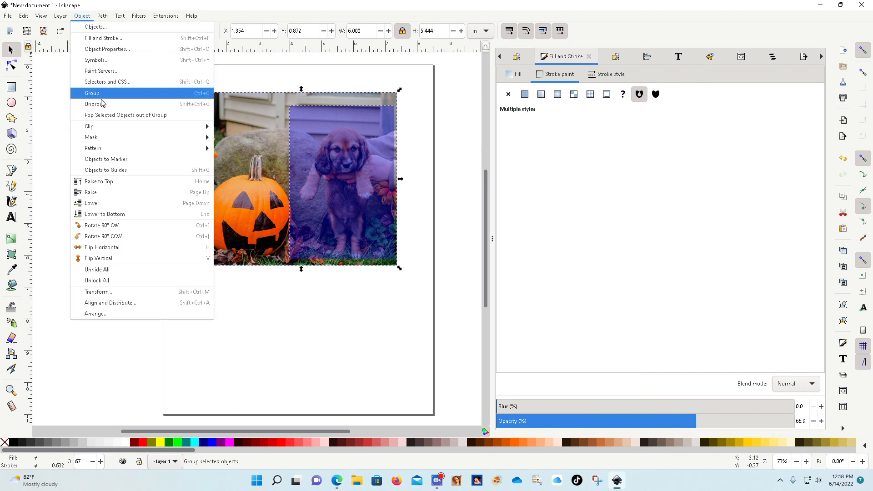
mouse_move(93, 129)
click(230, 126)
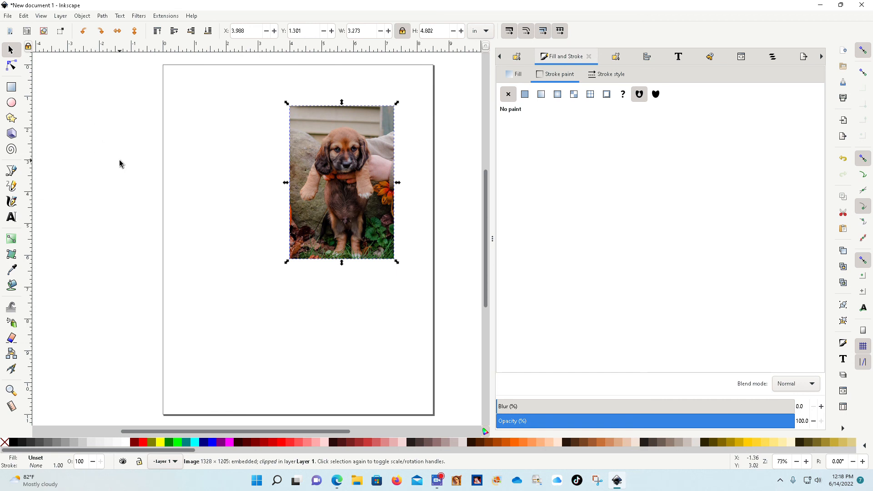
- Add the text "puppy" below the cropped photo
click(11, 217)
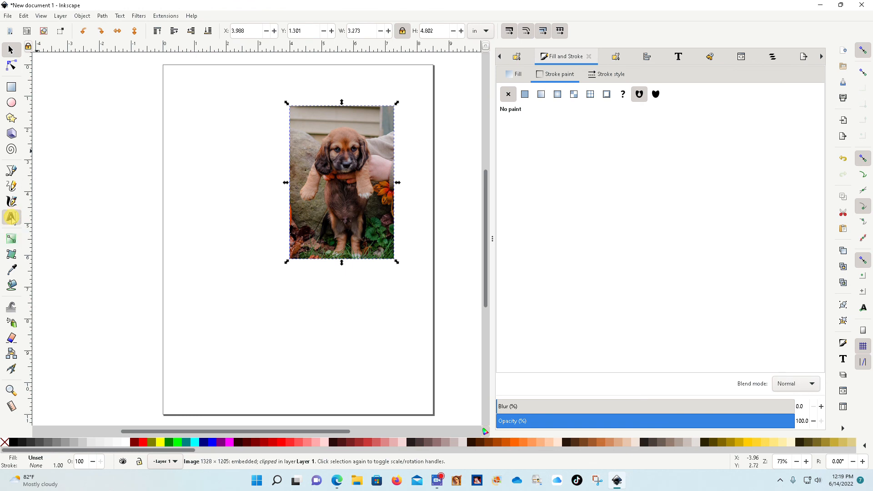
click(224, 279)
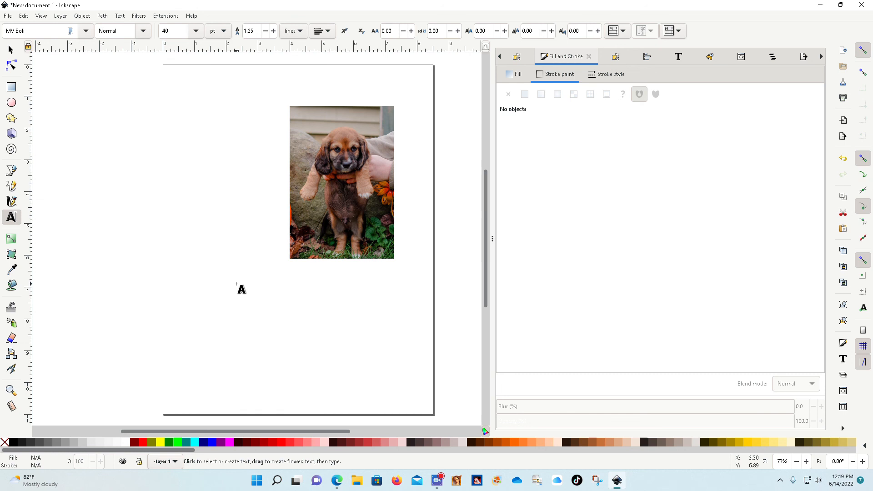
text(PUPP)
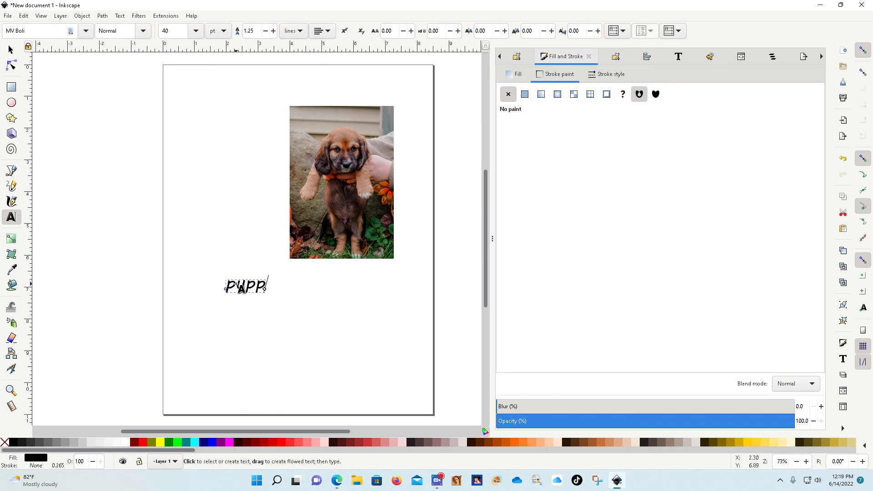
text(Y)
click(10, 50)
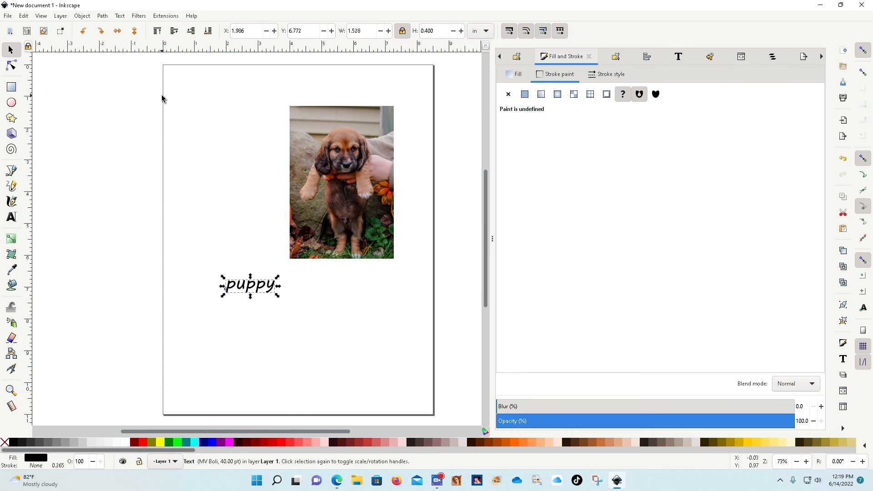
- Change the font of the puppy text to Nagitta
click(120, 17)
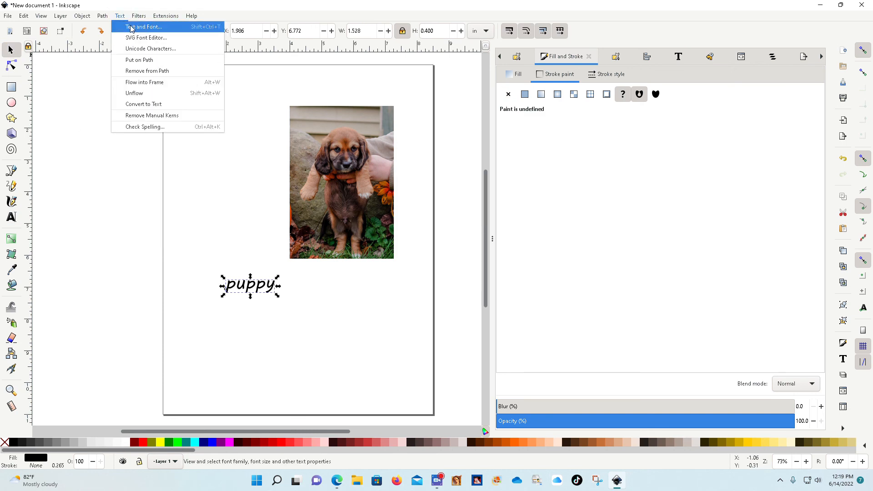
click(130, 27)
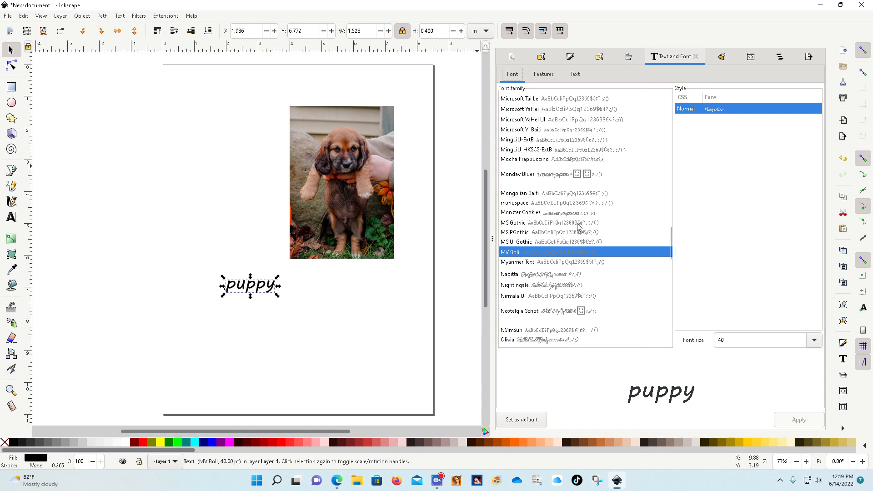
click(546, 275)
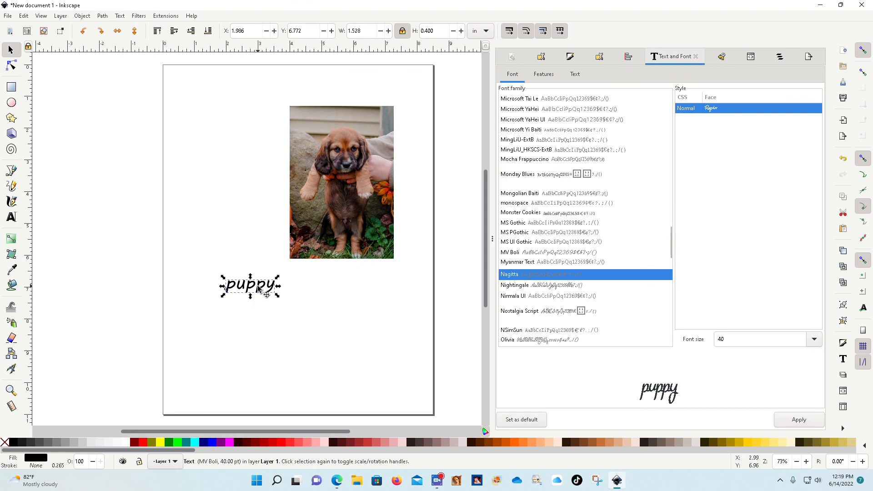
click(11, 217)
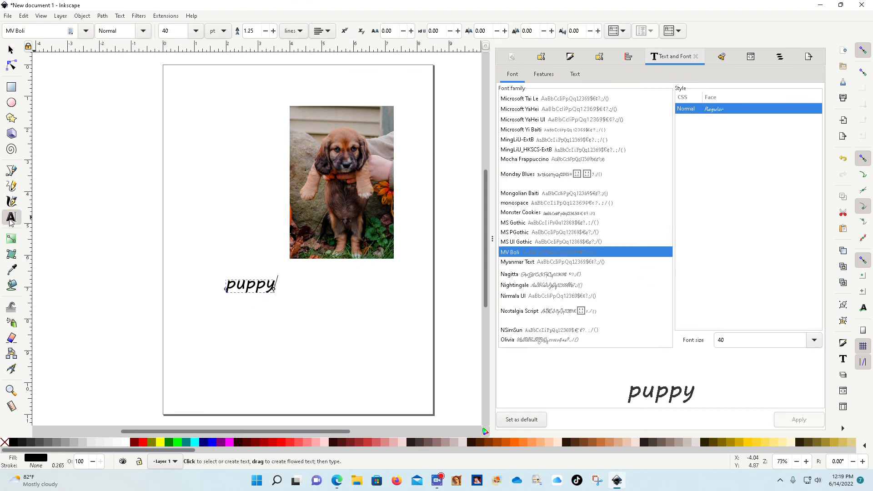
drag(275, 286, 226, 288)
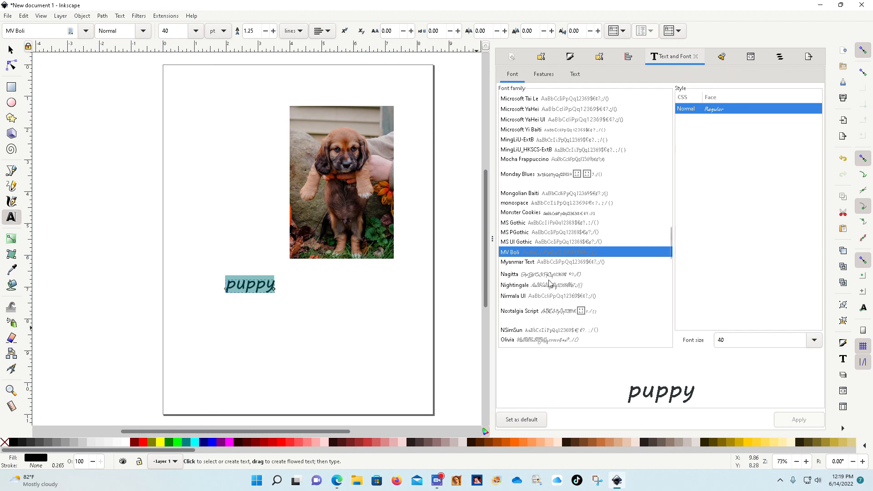
click(551, 275)
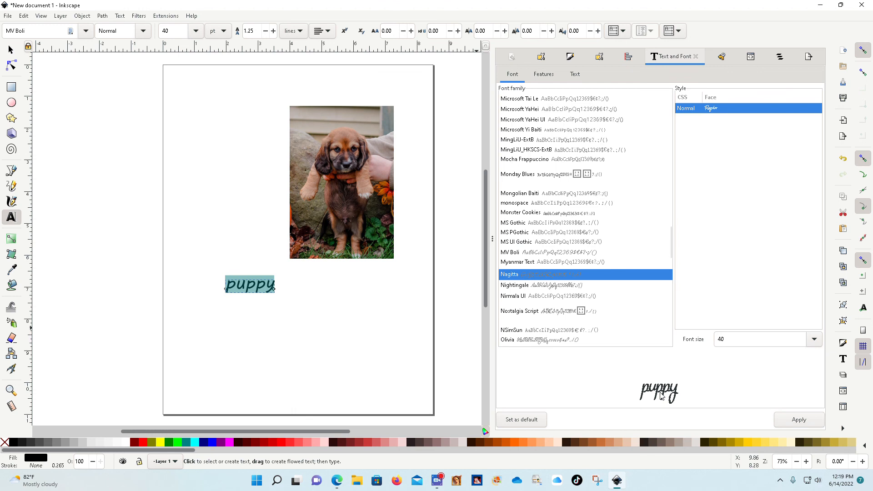
click(792, 424)
click(796, 420)
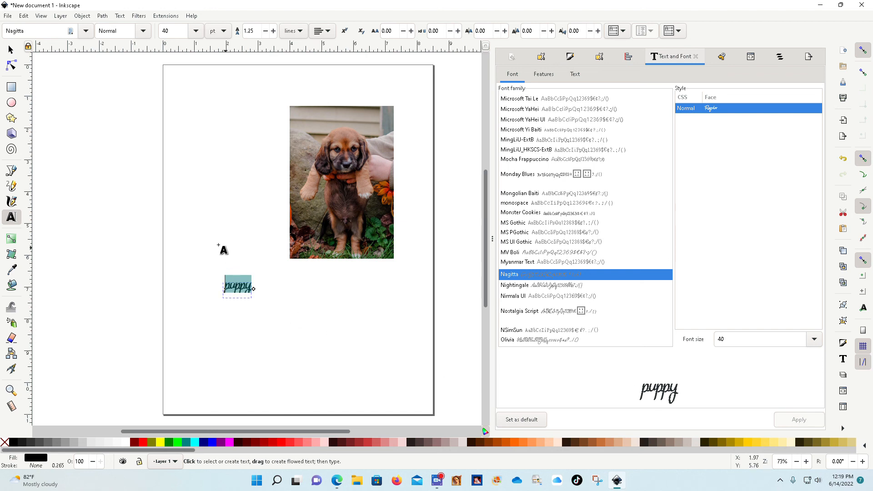
- Enlarge the puppy text and, with proportions unlocked, stretch it to about 3.51 in wide and 1.19 in high
click(11, 50)
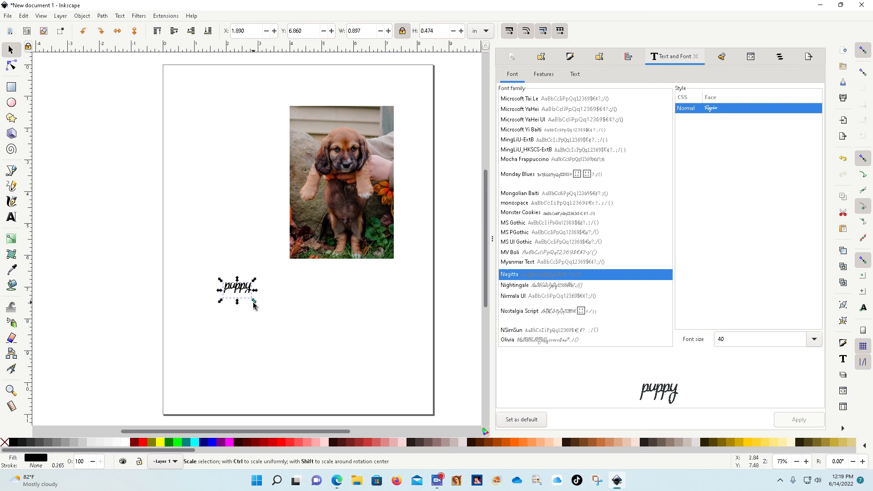
drag(253, 305, 398, 327)
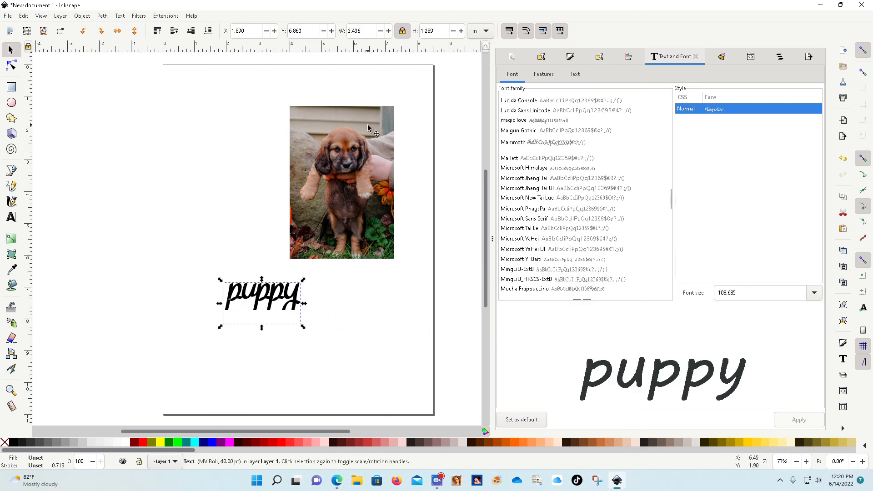
click(402, 30)
drag(303, 327, 335, 323)
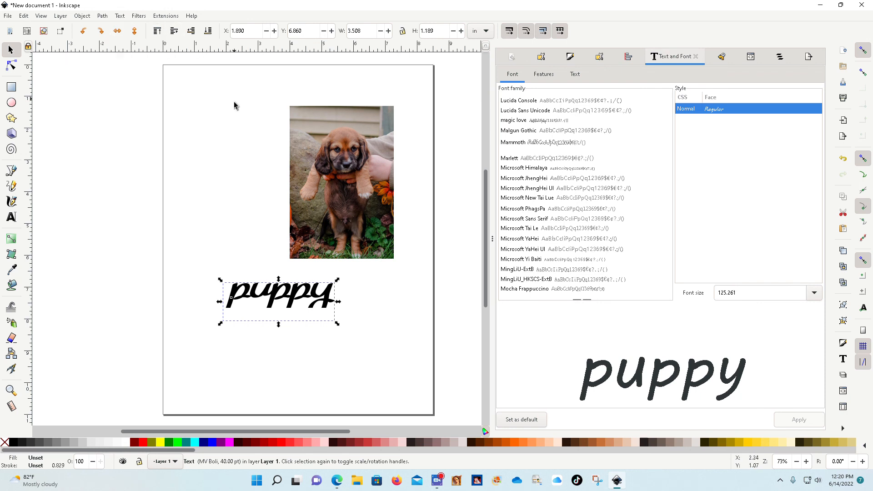
- Change the font of the enlarged puppy text to KG Eyes Wide Open
click(11, 217)
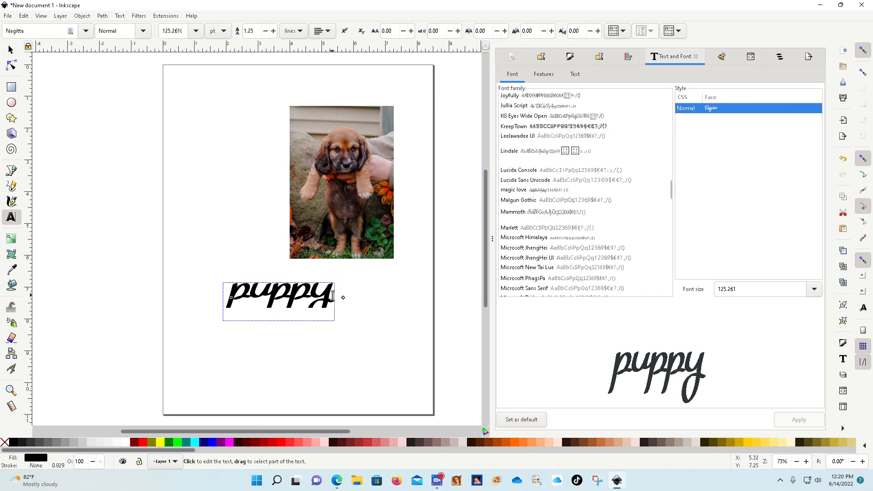
drag(337, 295, 217, 298)
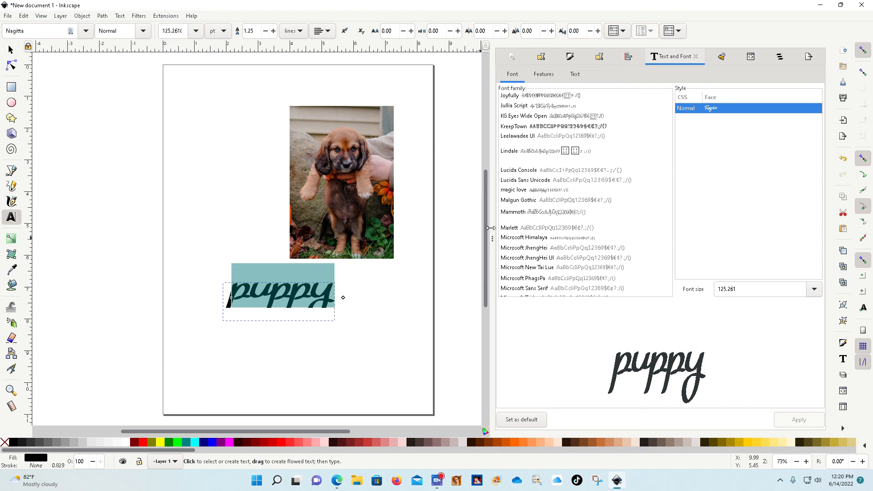
click(563, 119)
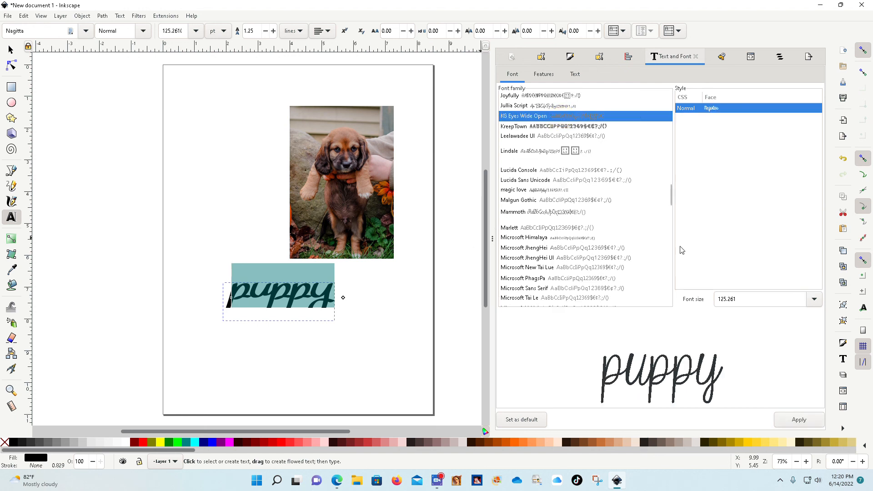
click(799, 419)
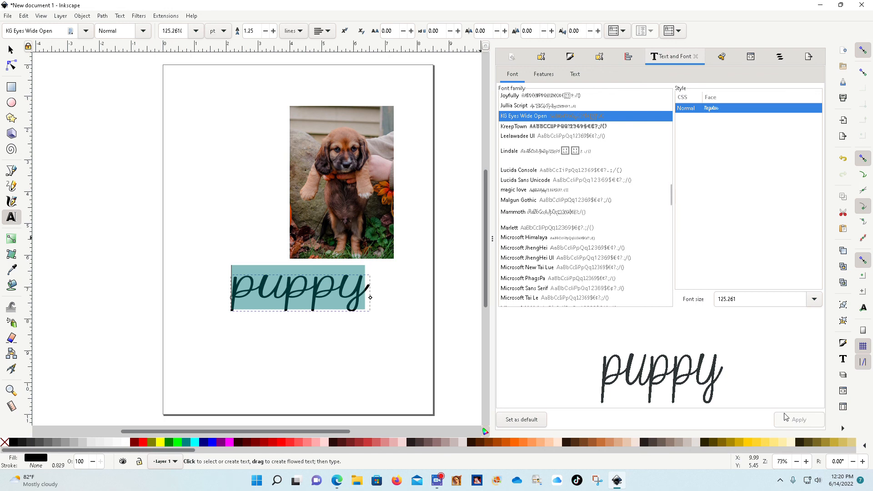
click(405, 340)
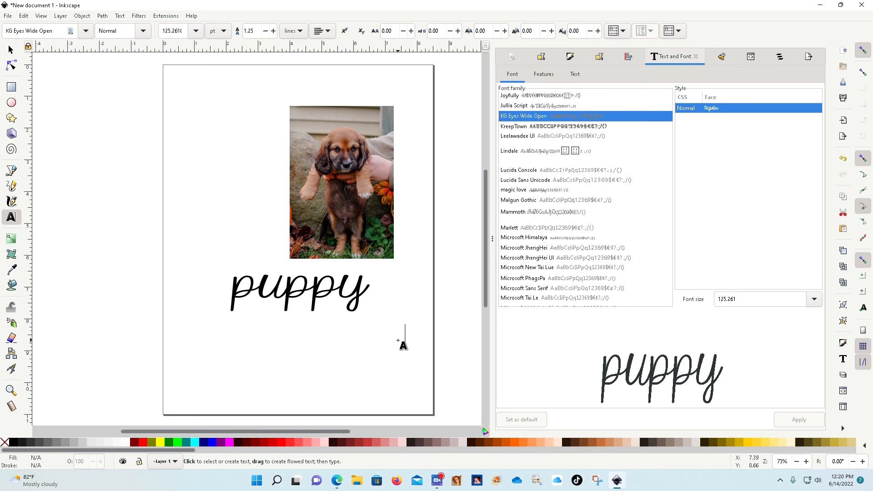
- Stretch the puppy text vertically to a height of about 1.6 in, keeping its width
click(314, 292)
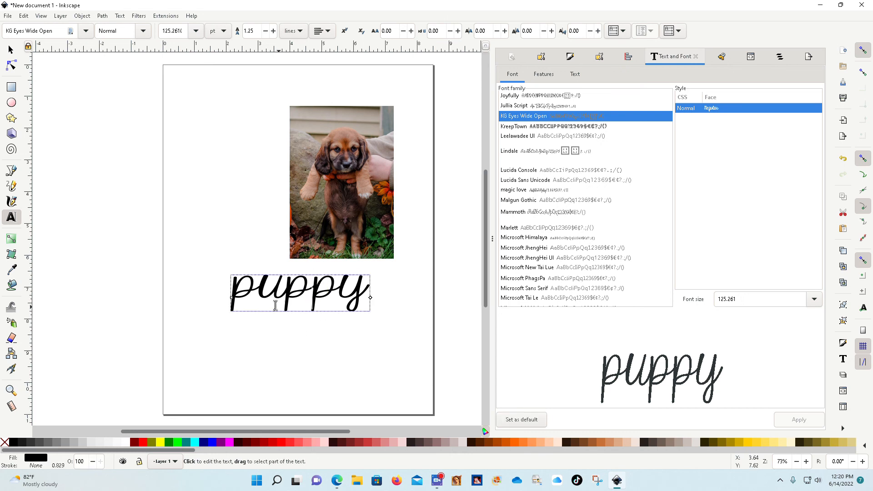
click(11, 50)
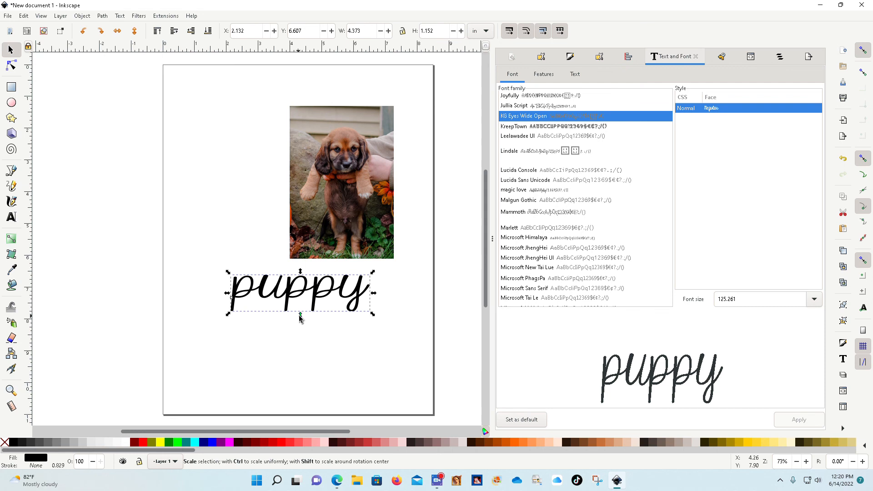
drag(300, 315, 301, 329)
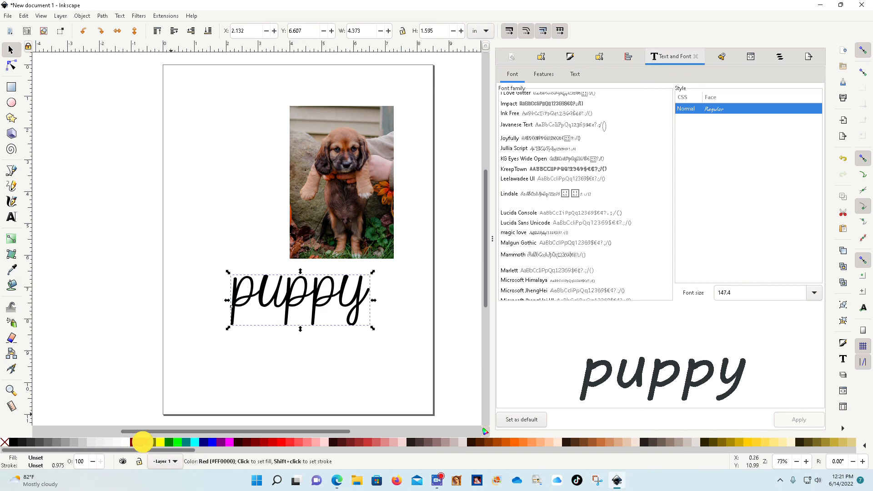
- Try red and magenta fills on the puppy text, and settle on golden yellow
click(143, 443)
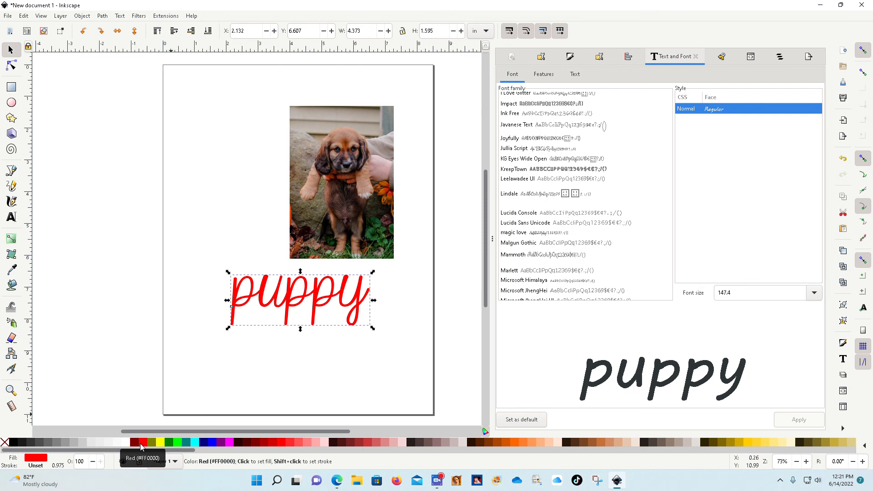
click(229, 442)
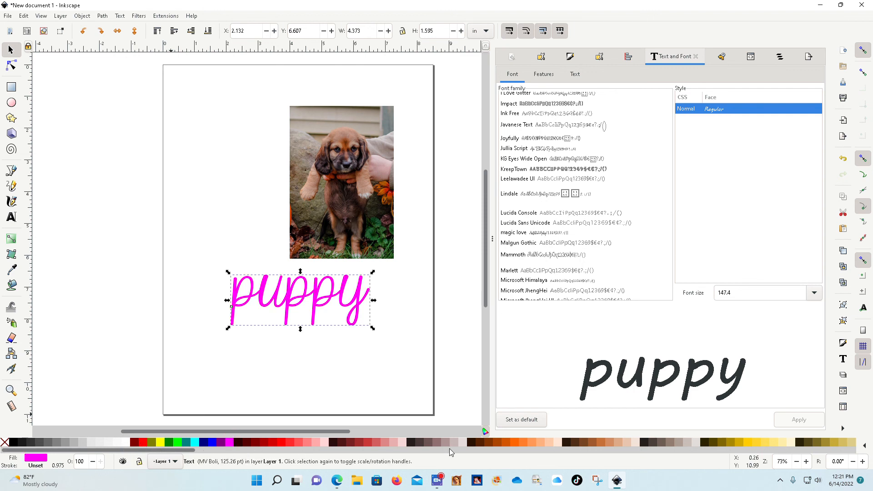
click(746, 443)
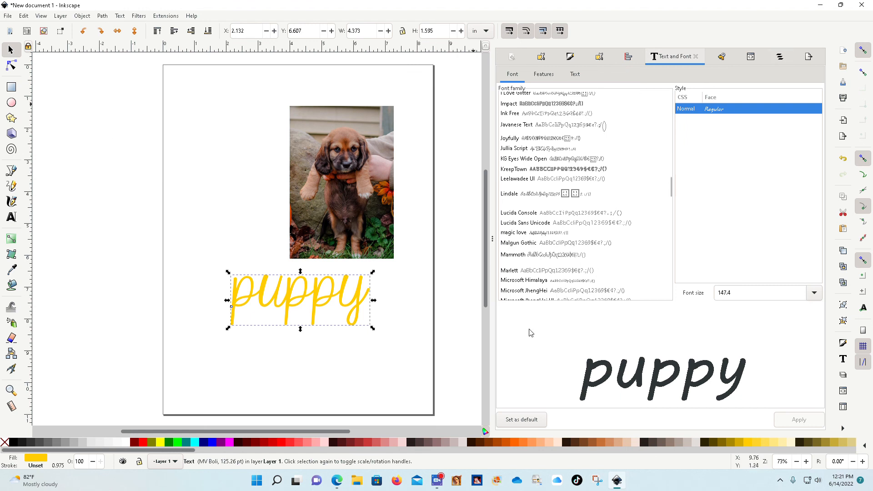
mouse_move(440, 478)
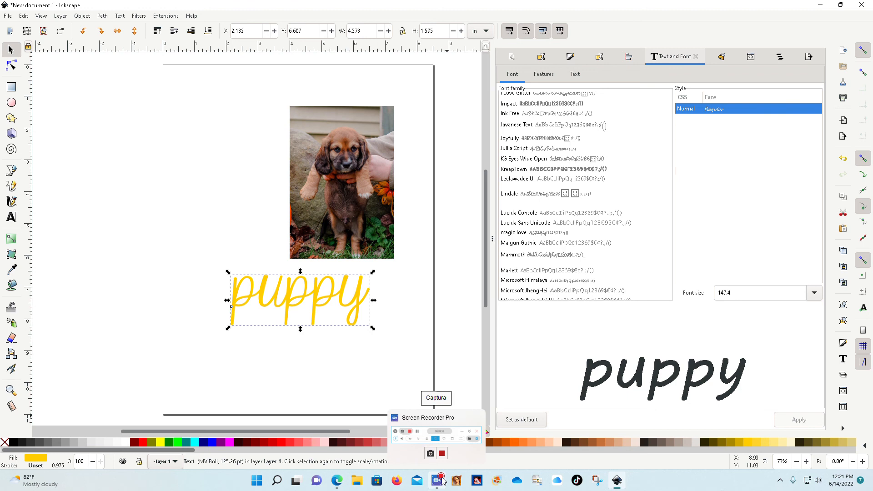